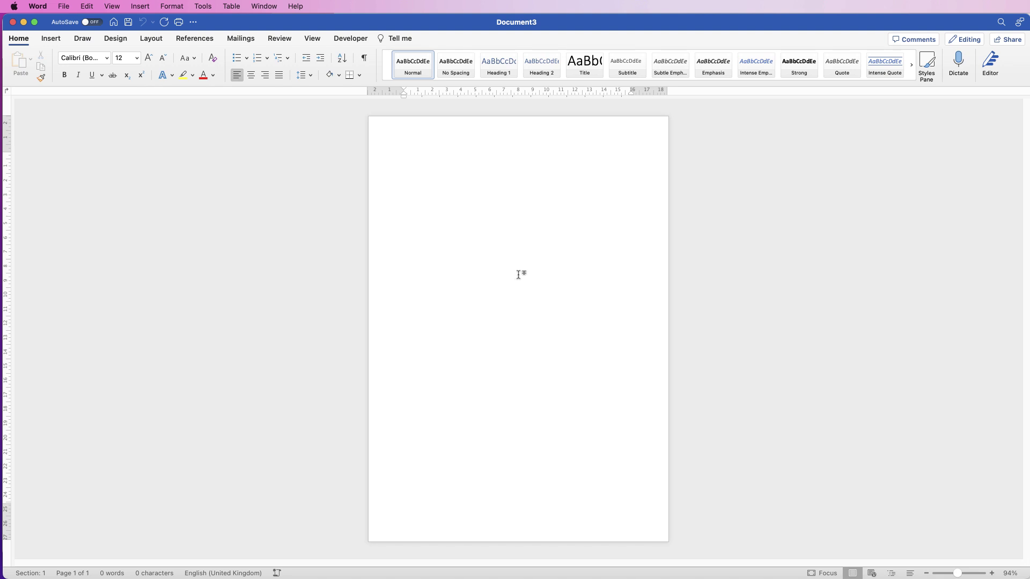
Draw a horizontal text box about 9.5 x 7.9 cm on the upper part of the page
click(54, 39)
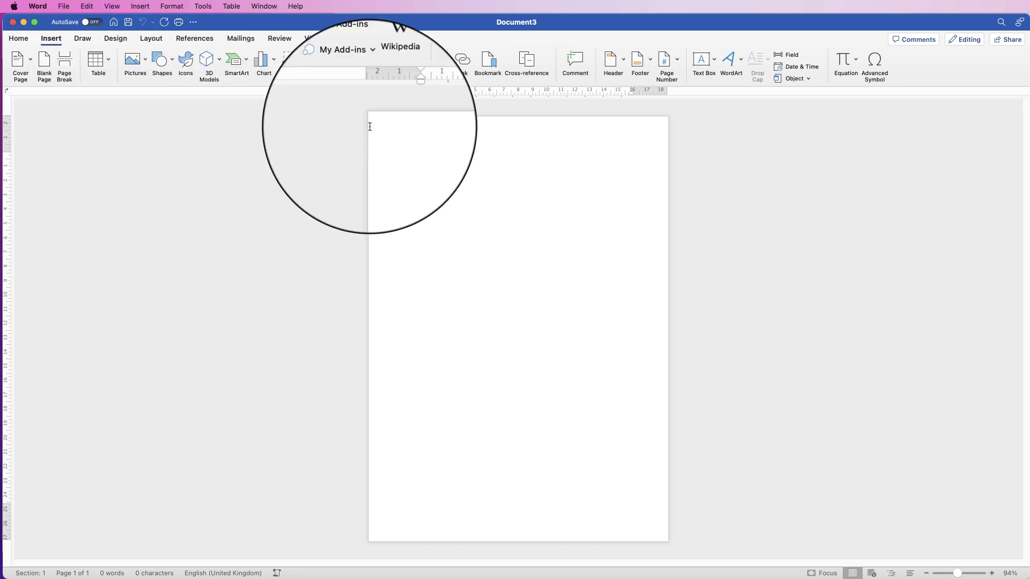
click(713, 61)
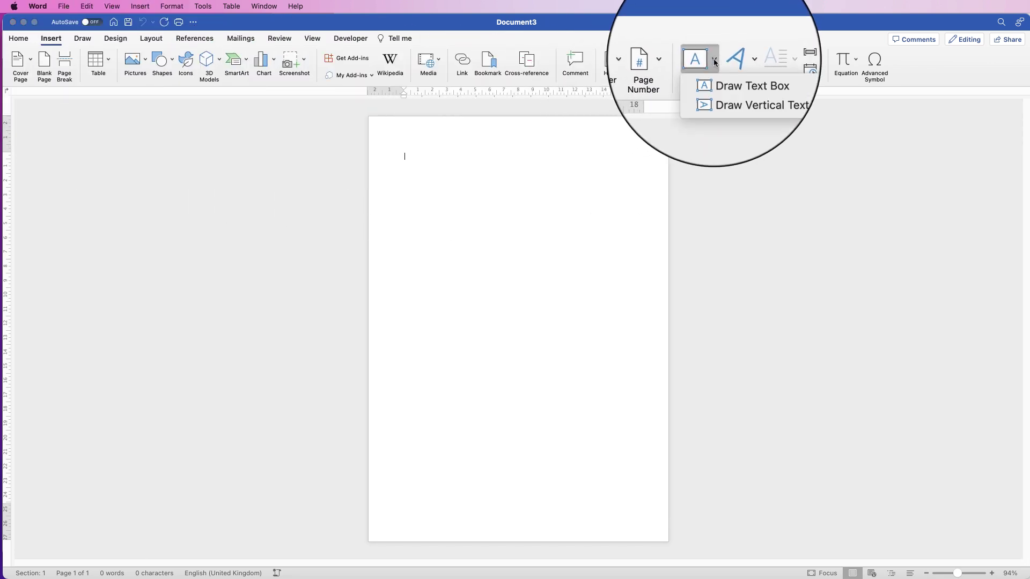
click(727, 81)
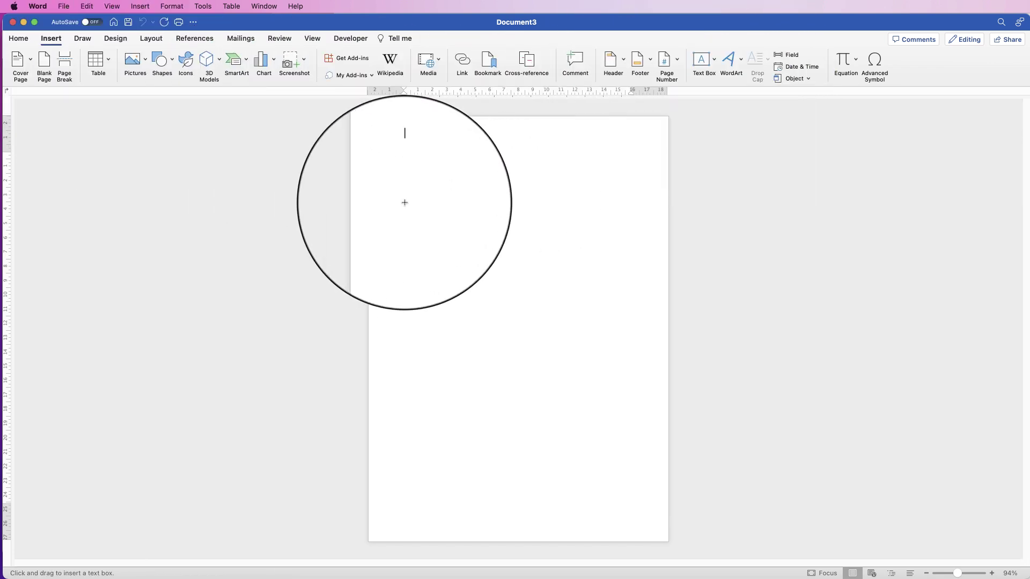
drag(397, 193, 397, 262)
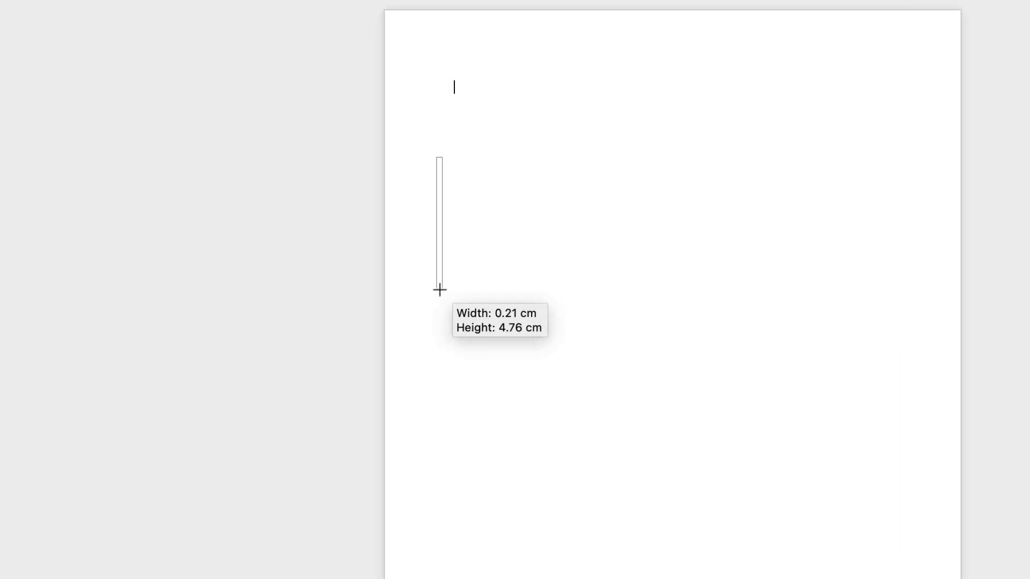
drag(440, 290, 699, 376)
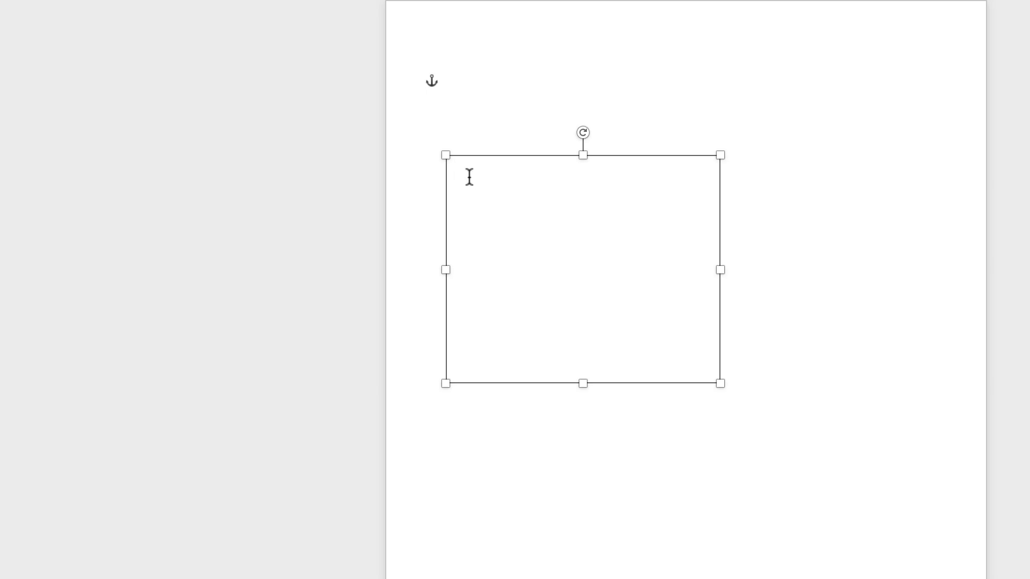
click(472, 136)
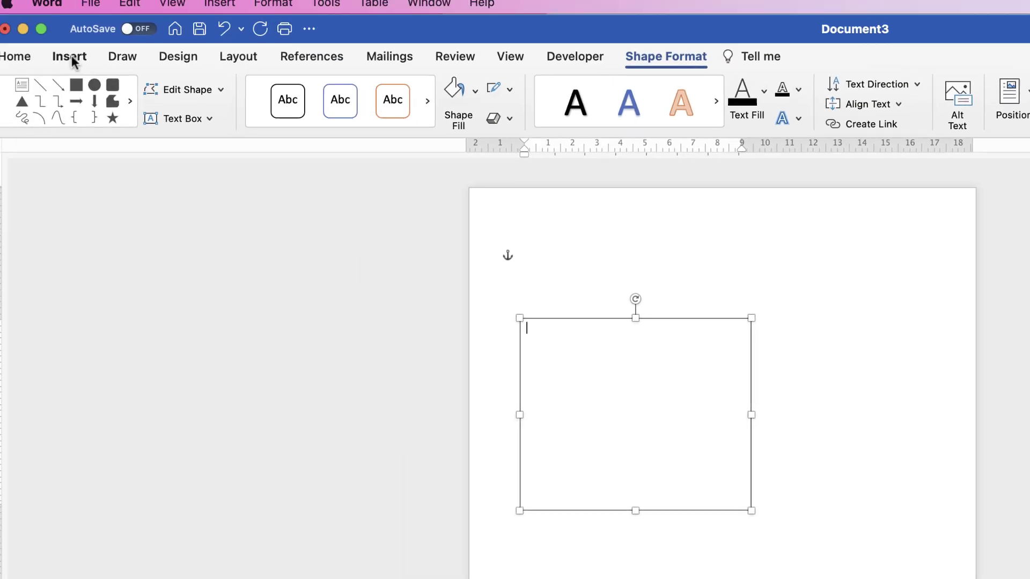
Insert a single-column table into the text box
click(72, 58)
click(177, 99)
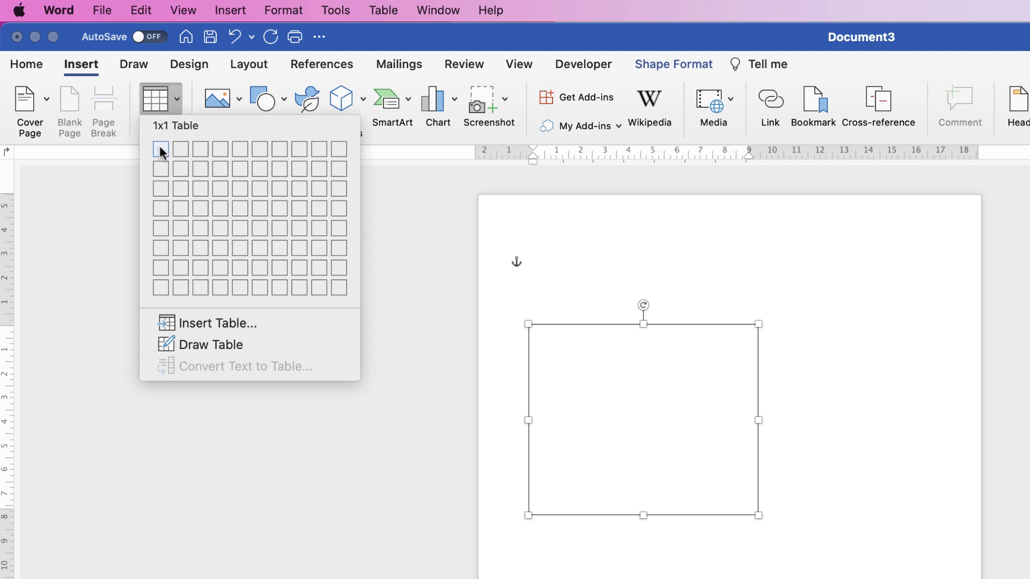
click(161, 268)
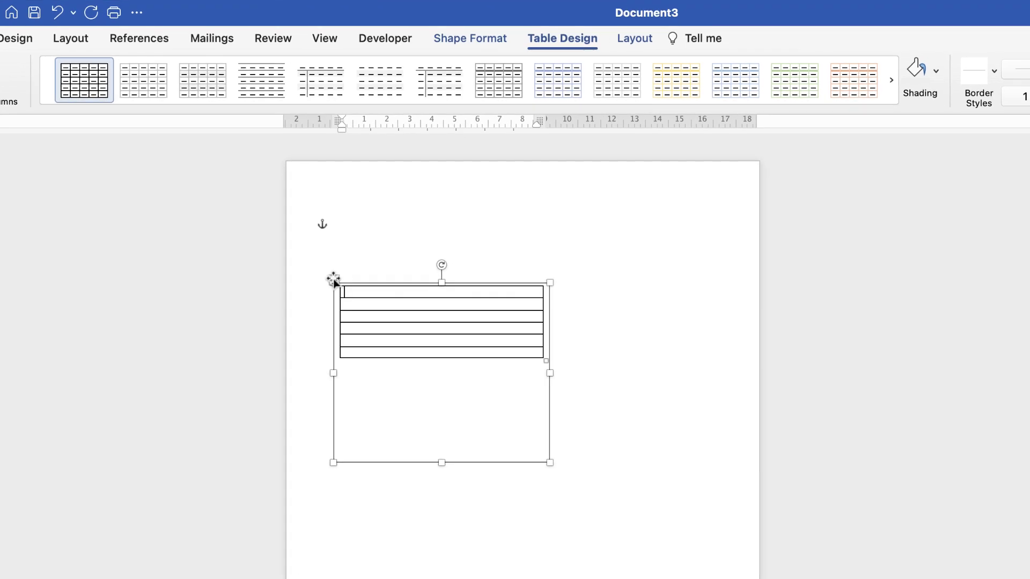
Set the table's row height to 1 cm, centre the cell content, and select rows 2–6
click(386, 294)
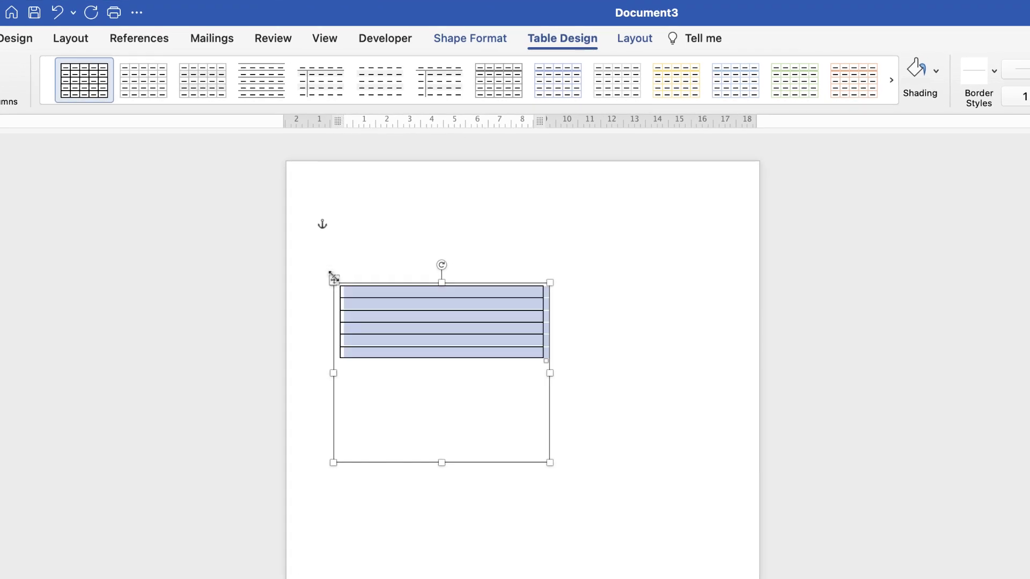
click(633, 42)
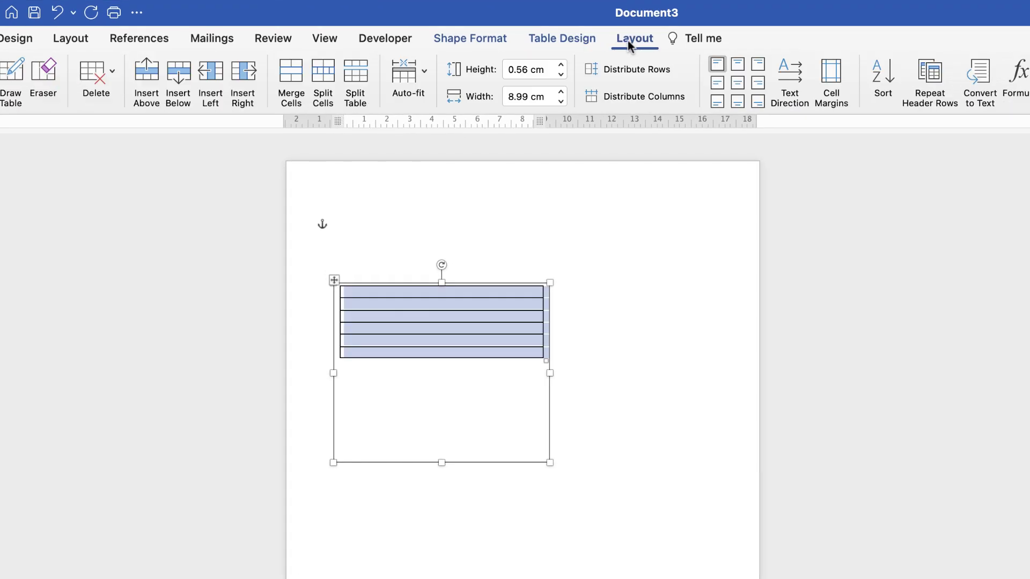
drag(540, 69, 506, 70)
text(1)
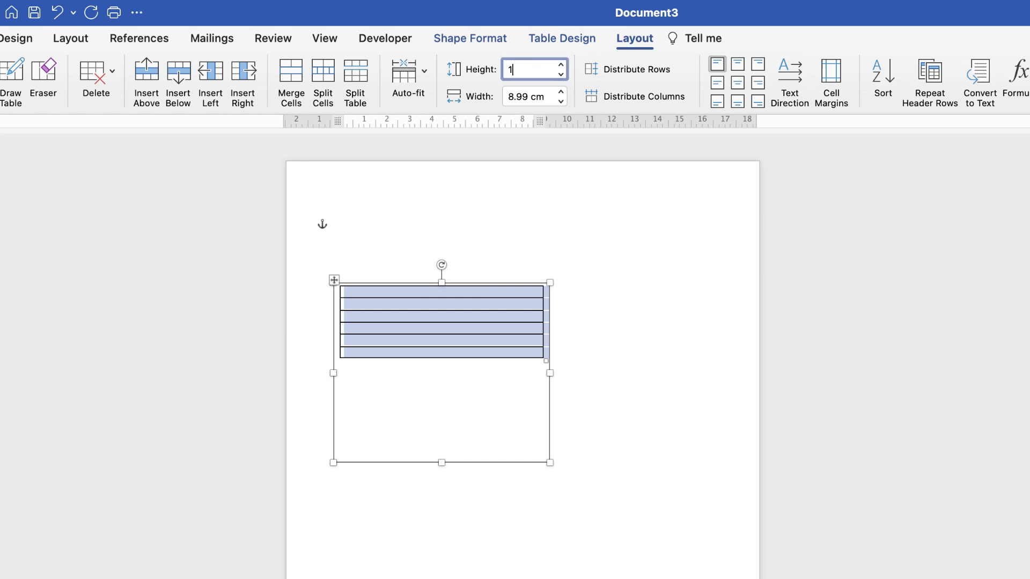
key(Return)
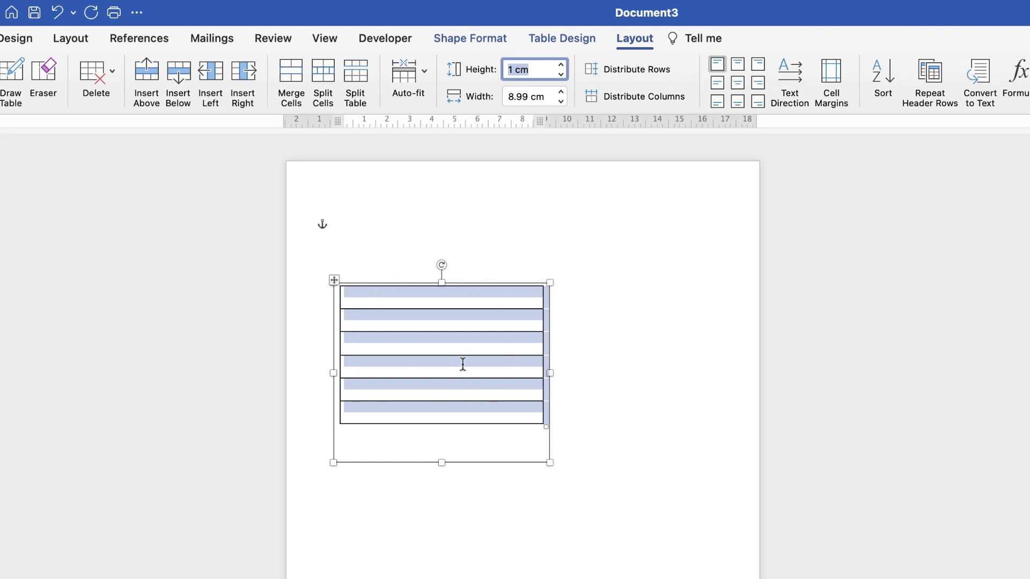
click(737, 83)
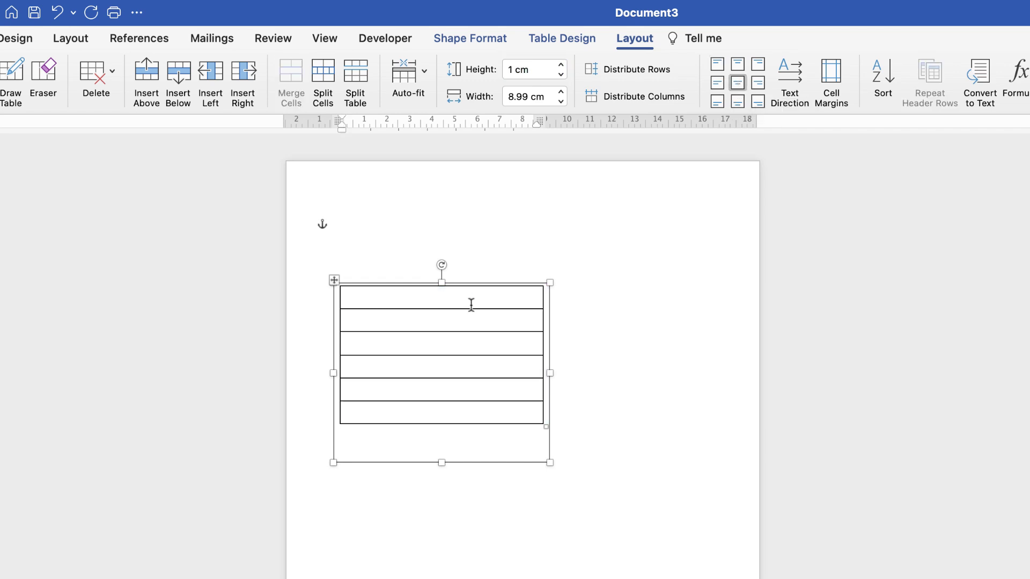
drag(420, 325, 431, 403)
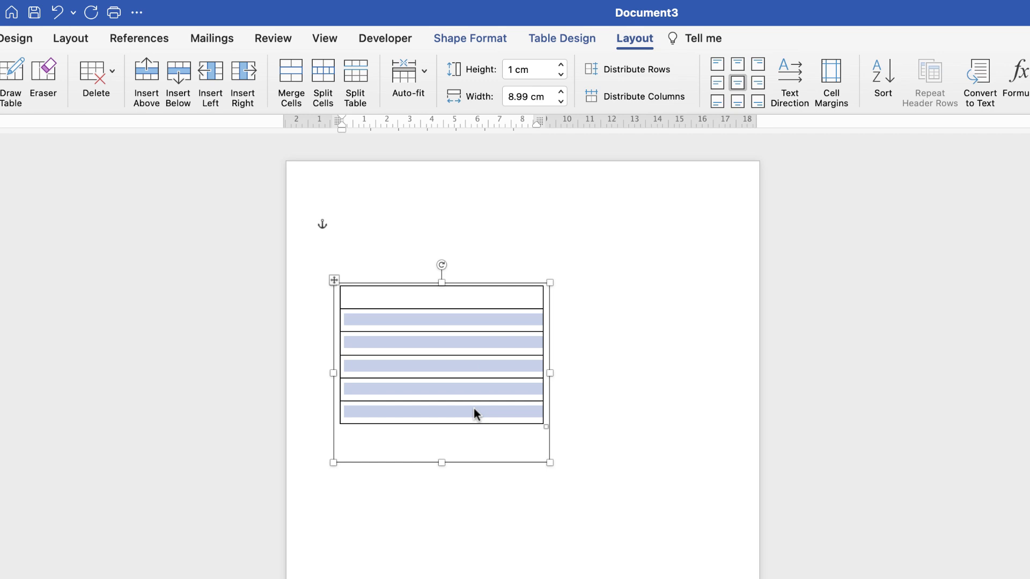
Give rows 2–6 thin grey inside borders using a grey pen colour
click(558, 42)
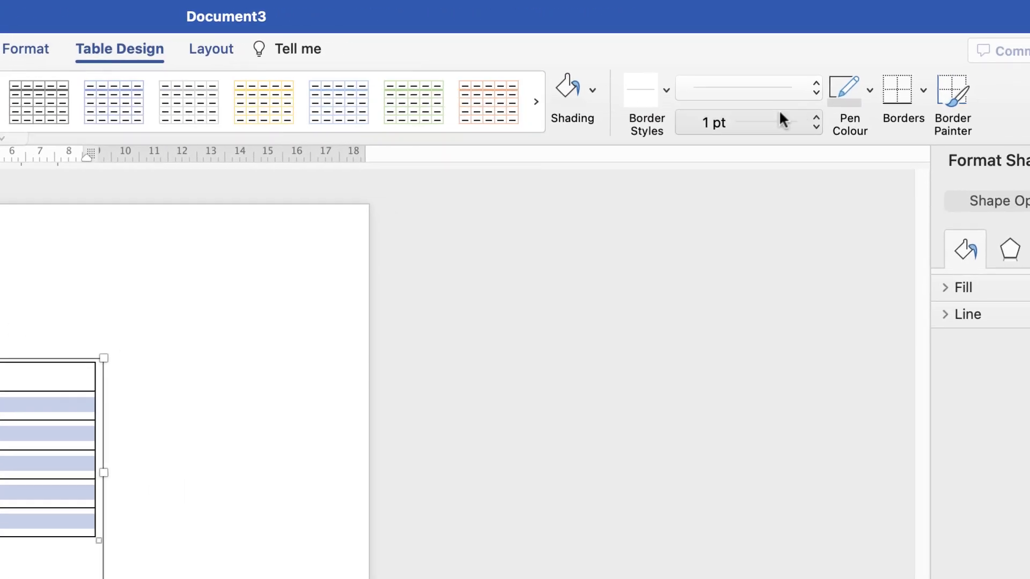
click(867, 91)
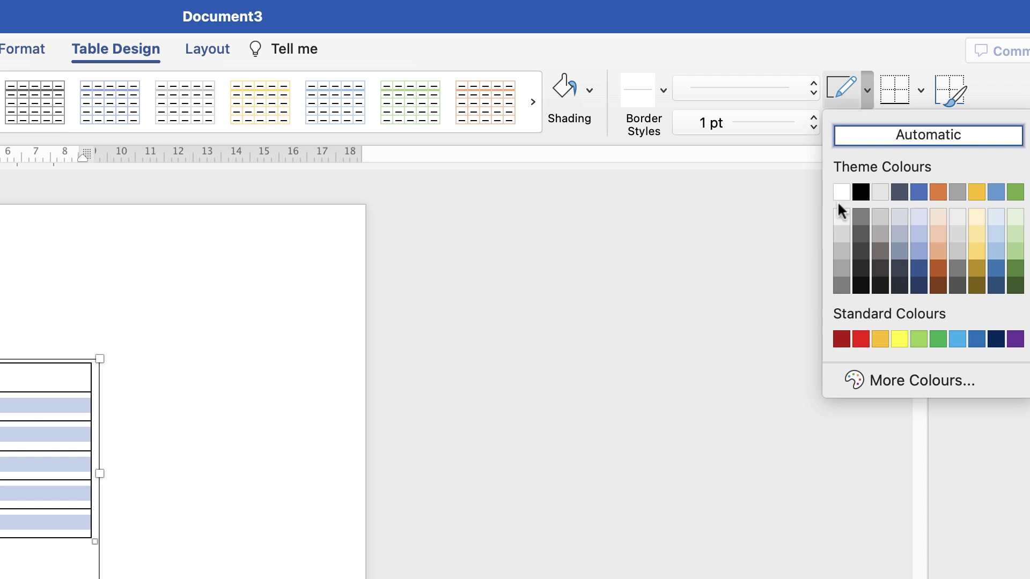
click(840, 250)
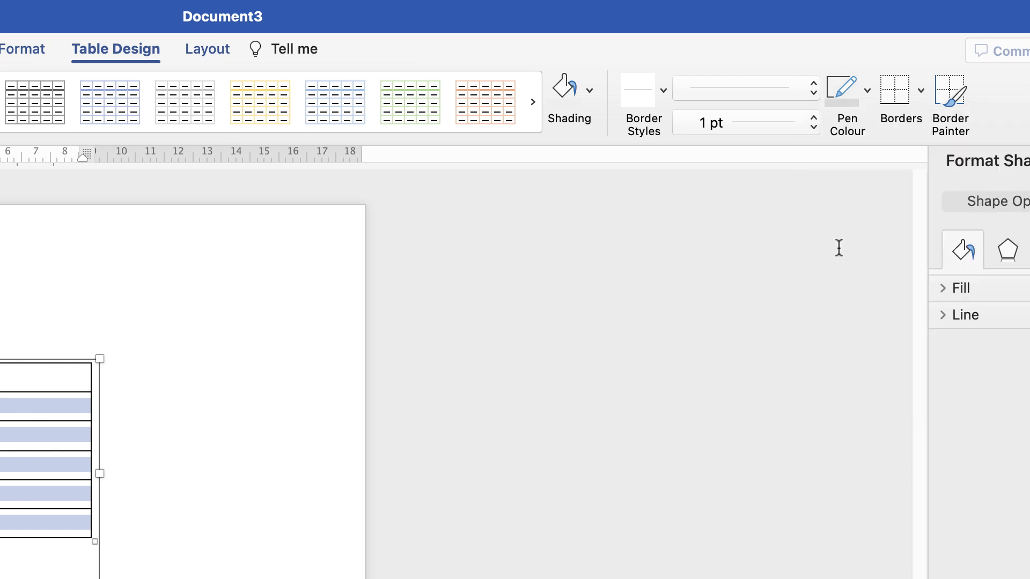
click(921, 97)
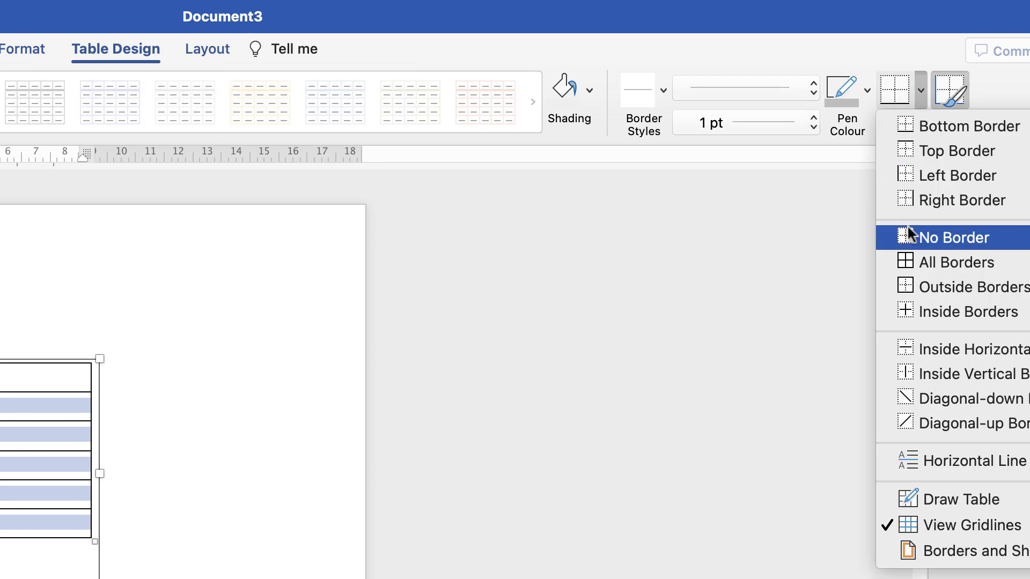
click(928, 314)
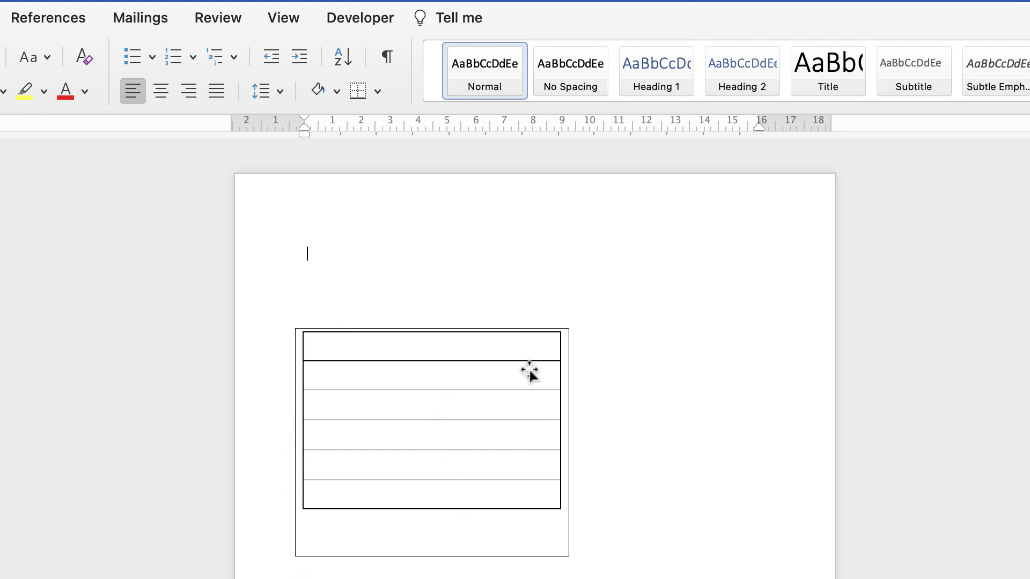
Remove the outline from the text box holding the table
click(415, 550)
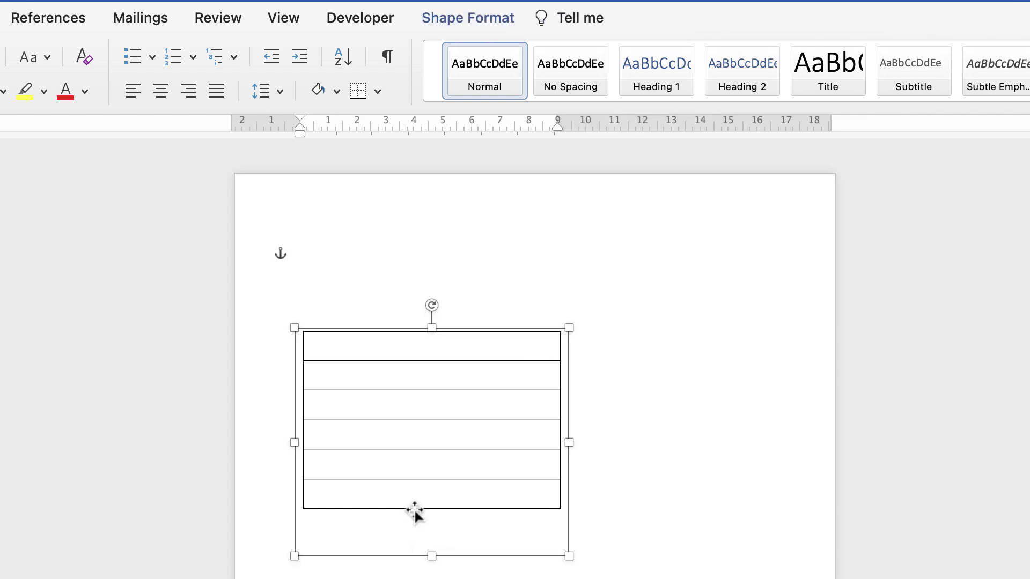
click(470, 13)
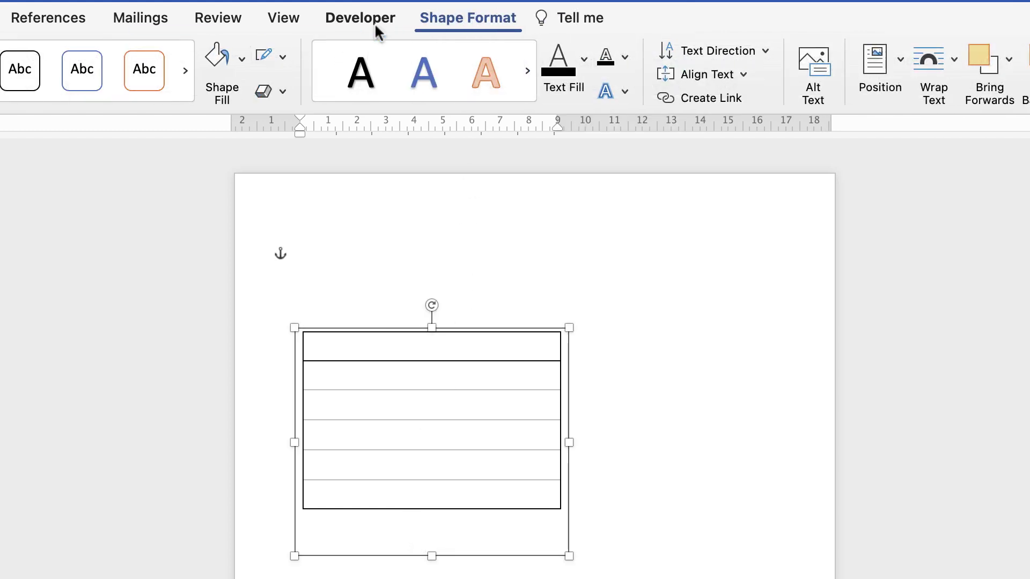
click(283, 56)
click(283, 100)
Narrow and shorten the box to fit the table, shift it left, and copy it to the right
drag(569, 444, 478, 444)
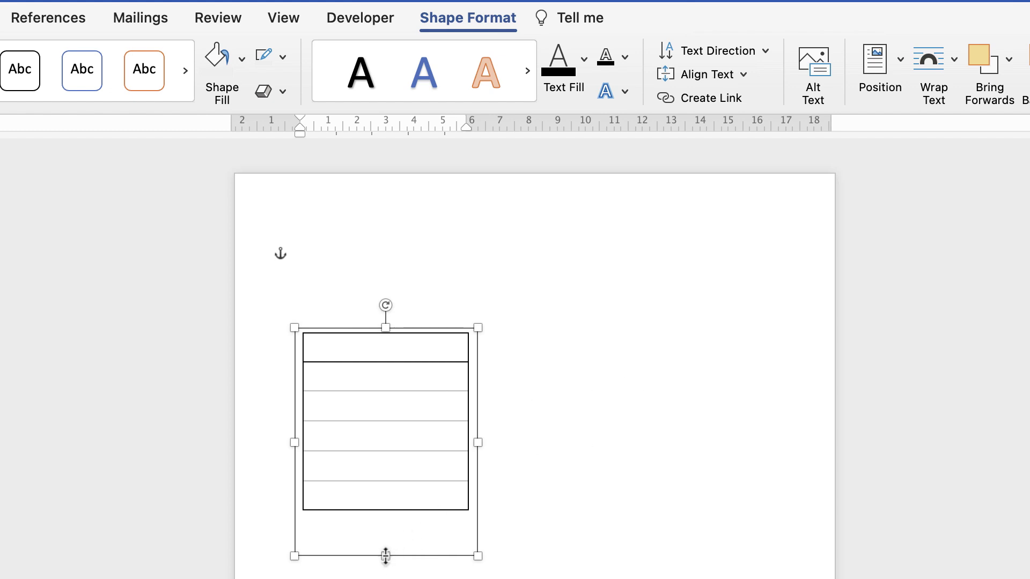
drag(386, 556, 390, 522)
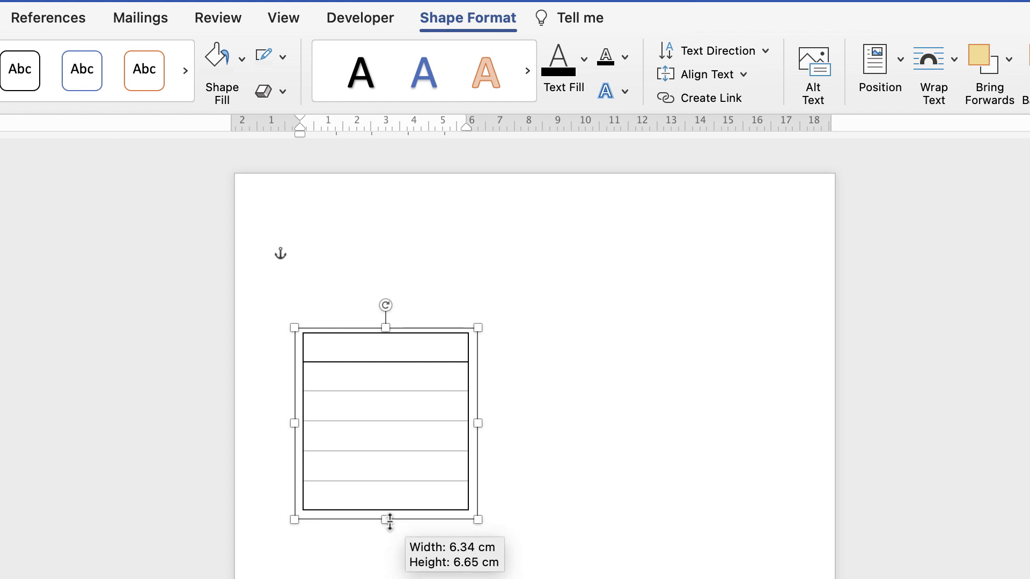
drag(417, 435, 395, 428)
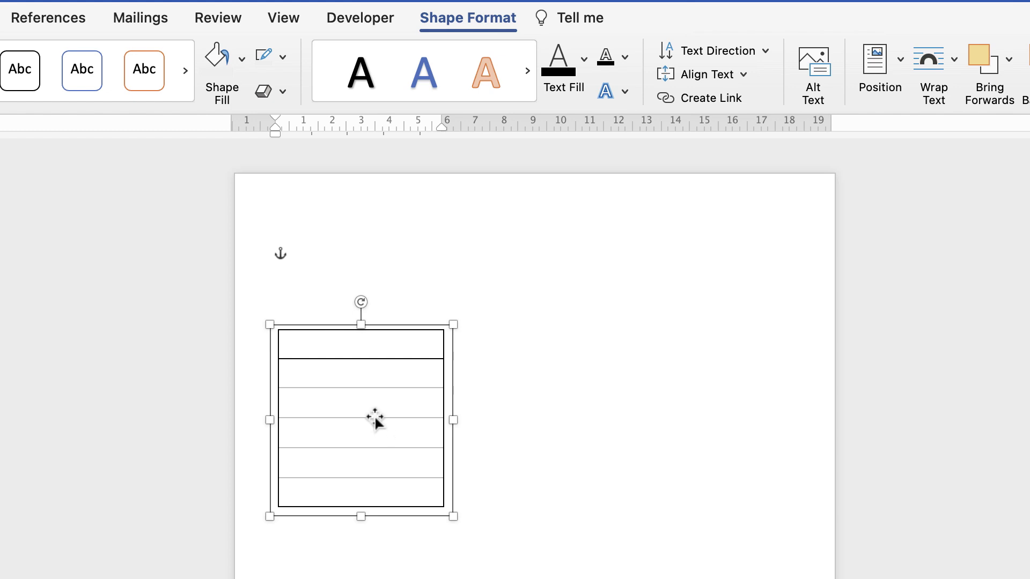
drag(351, 398, 539, 396)
Paste a third lined box and place it right of the other two
click(481, 541)
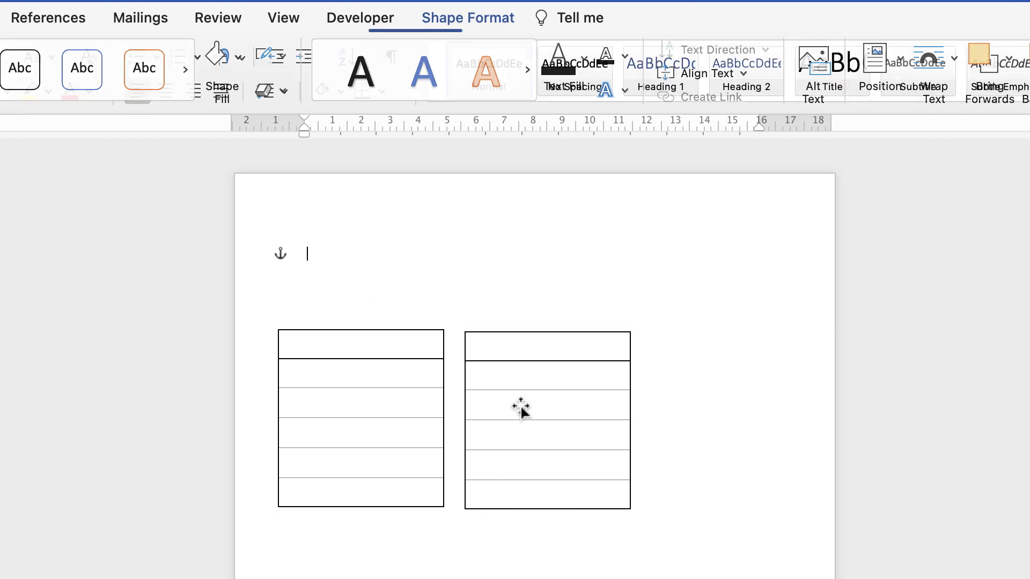
click(525, 399)
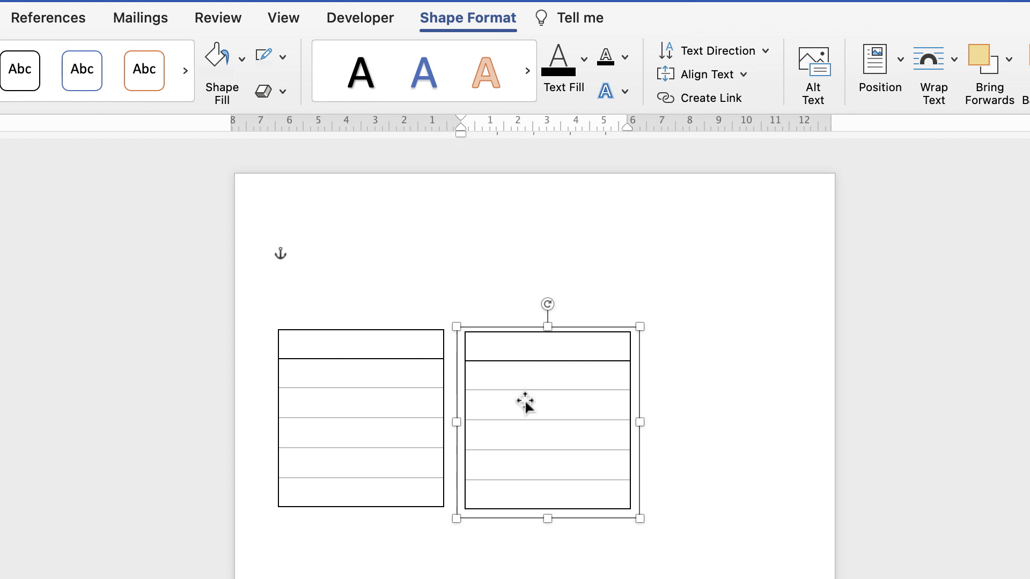
click(495, 572)
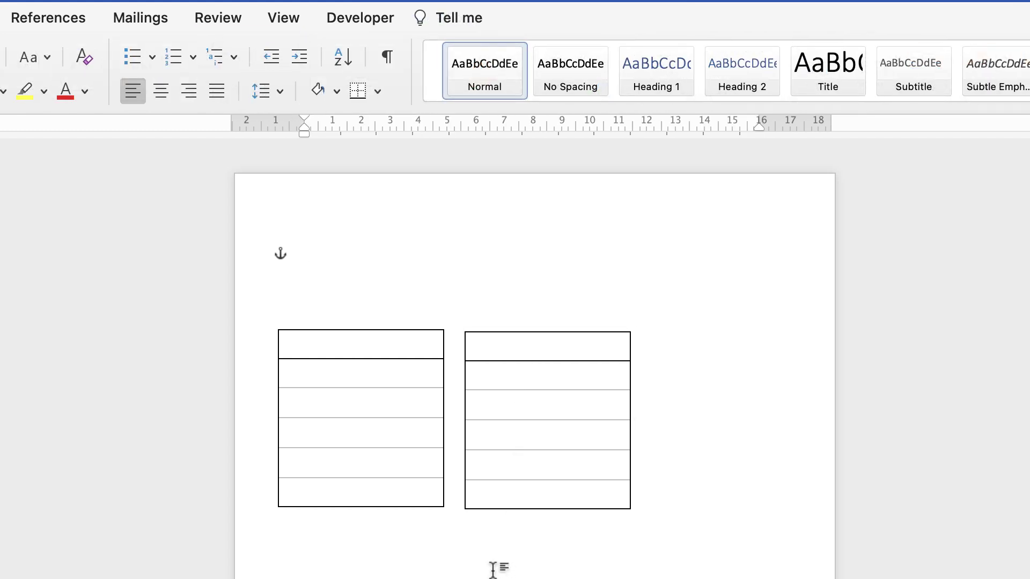
key(super+v)
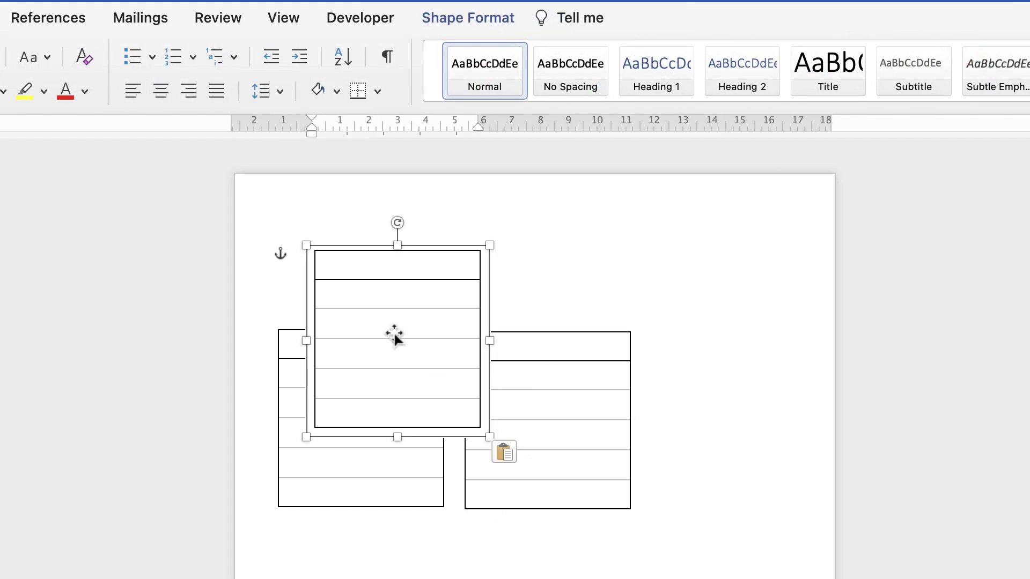
drag(396, 336, 724, 420)
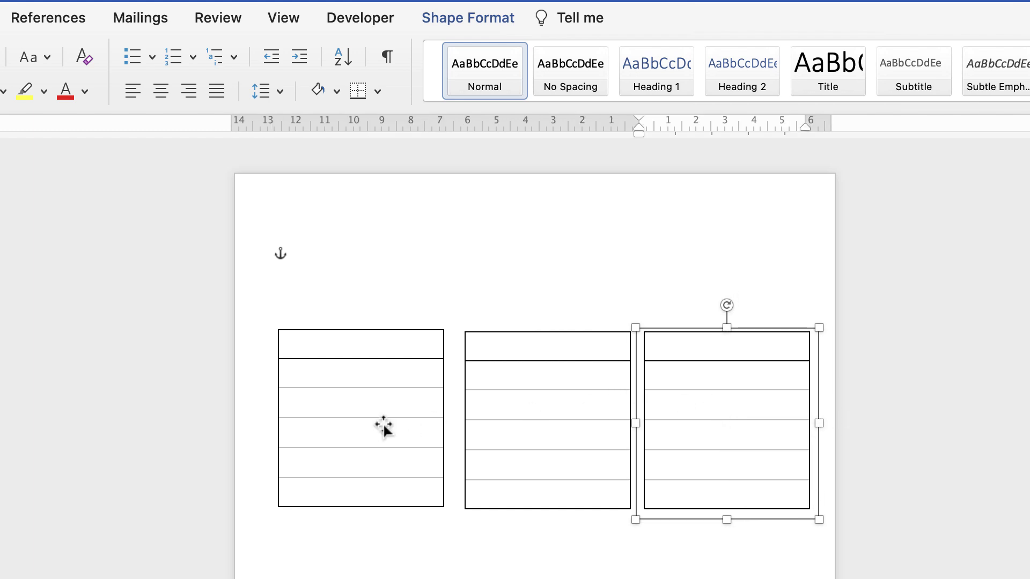
Adjust the first and third boxes so all three sit in one row
drag(383, 427, 396, 428)
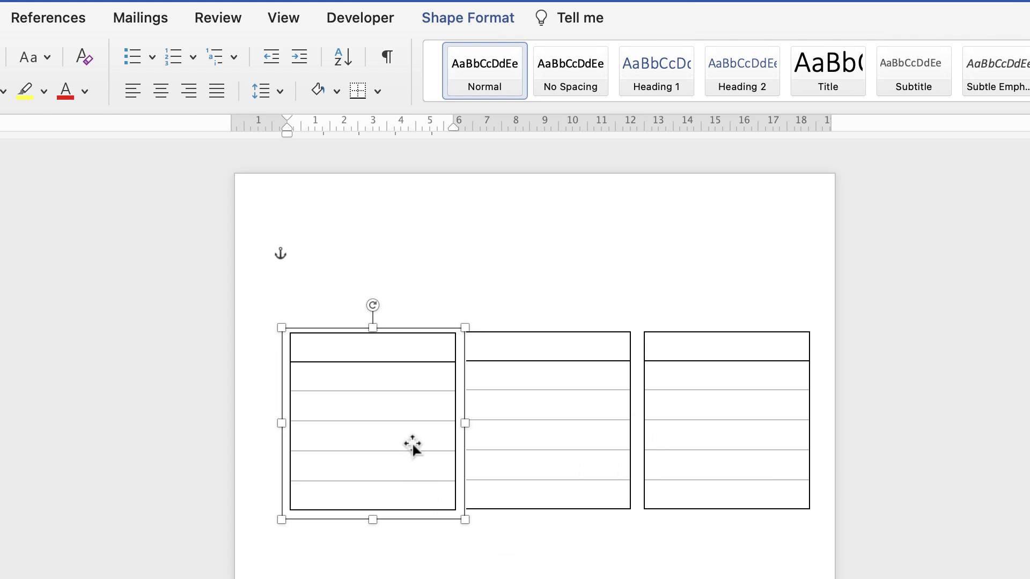
drag(408, 437, 384, 435)
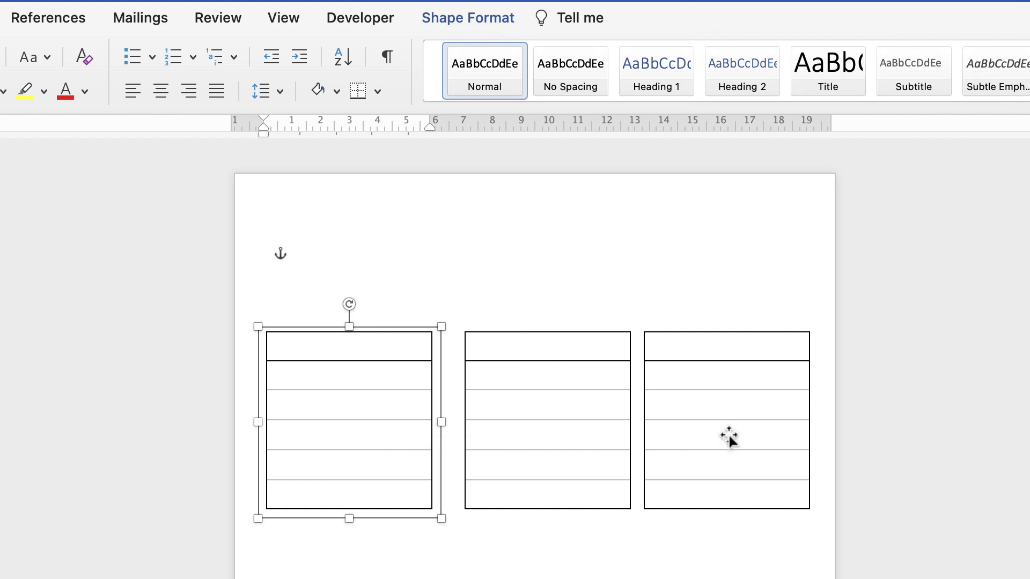
click(730, 434)
drag(729, 433, 734, 429)
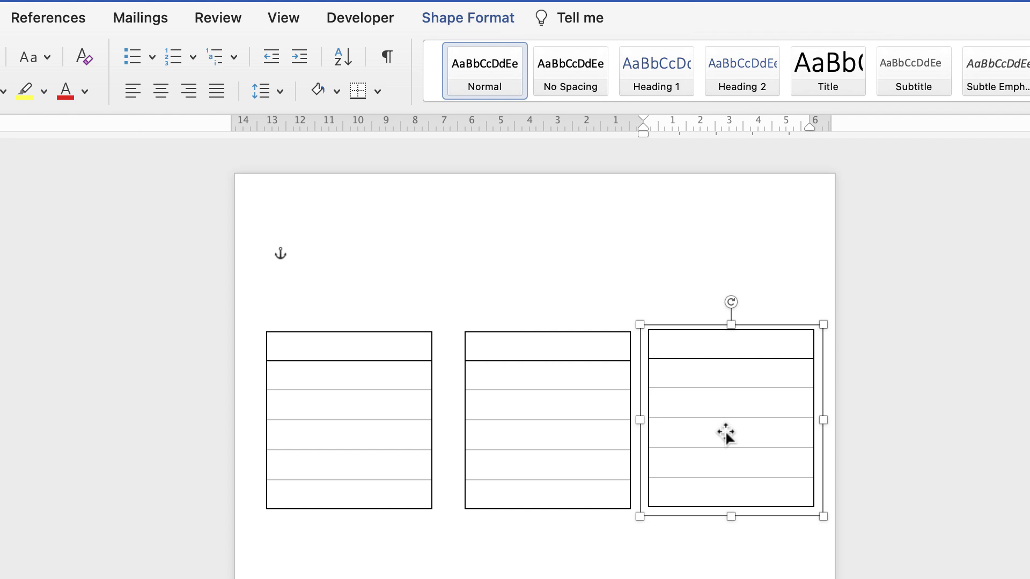
mouse_move(405, 424)
mouse_down()
mouse_move(397, 429)
mouse_move(406, 431)
mouse_up()
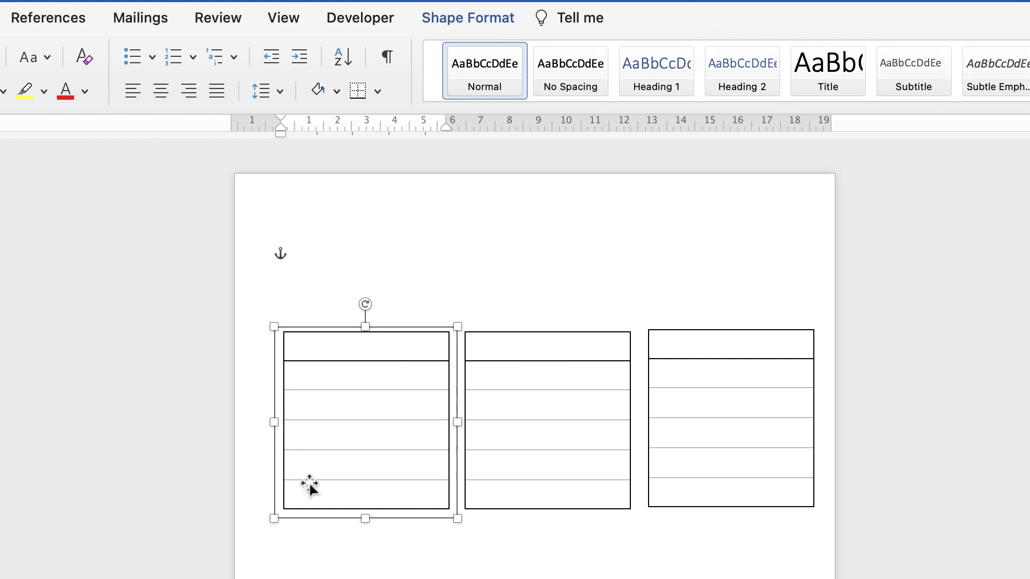
Select all three lined boxes and distribute them horizontally
shift+click(543, 411)
shift+click(708, 424)
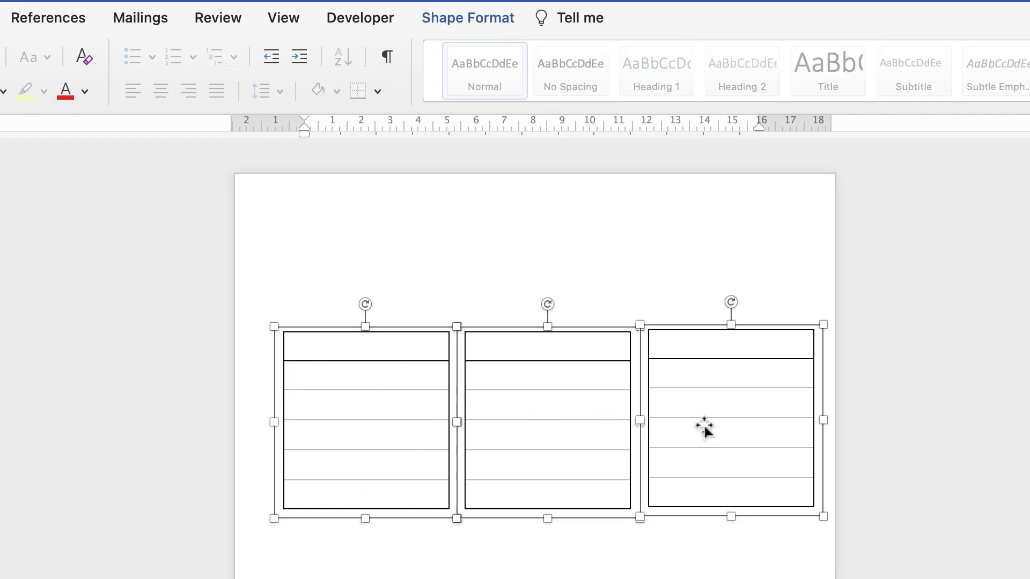
click(484, 16)
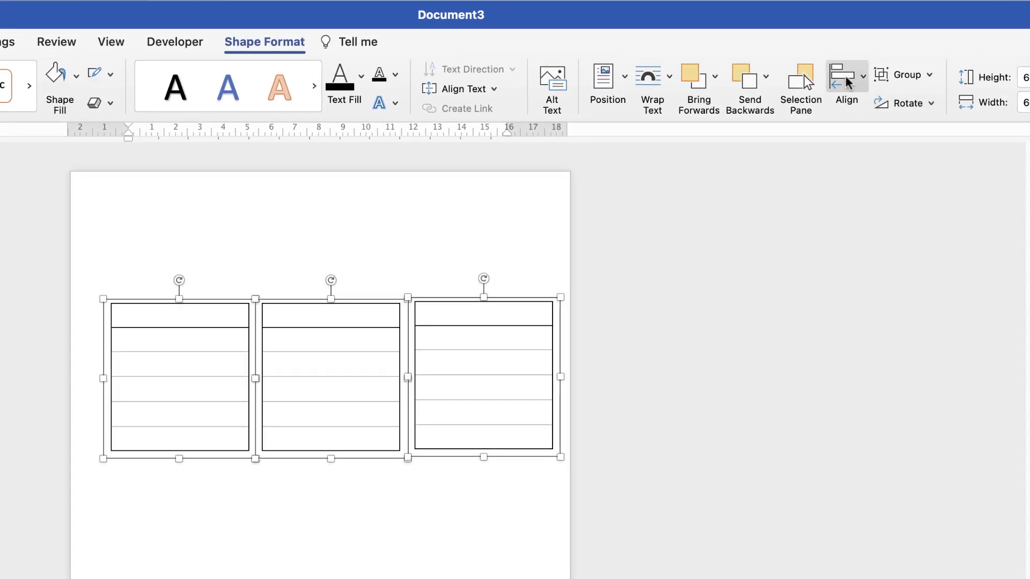
click(864, 78)
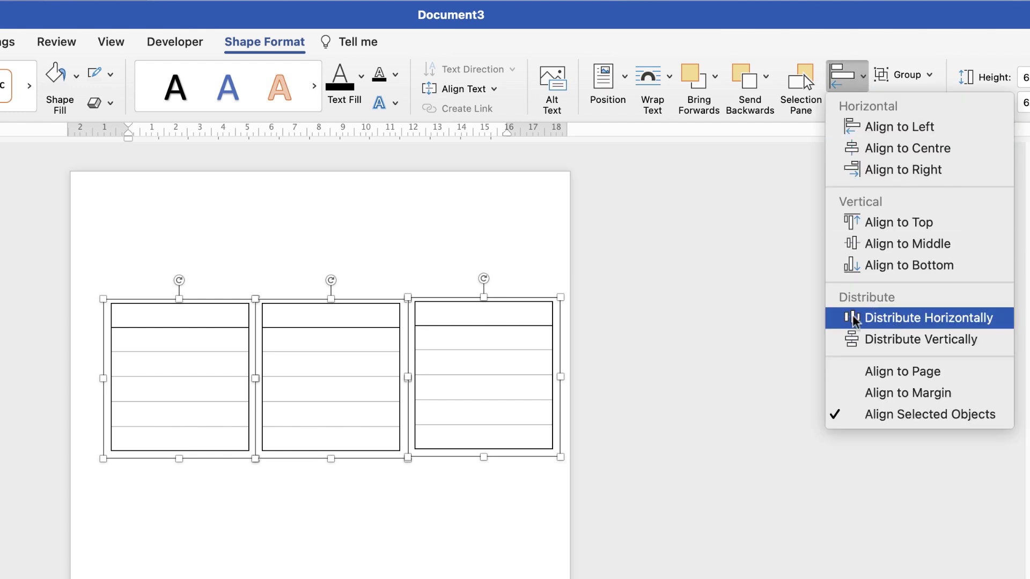
click(870, 321)
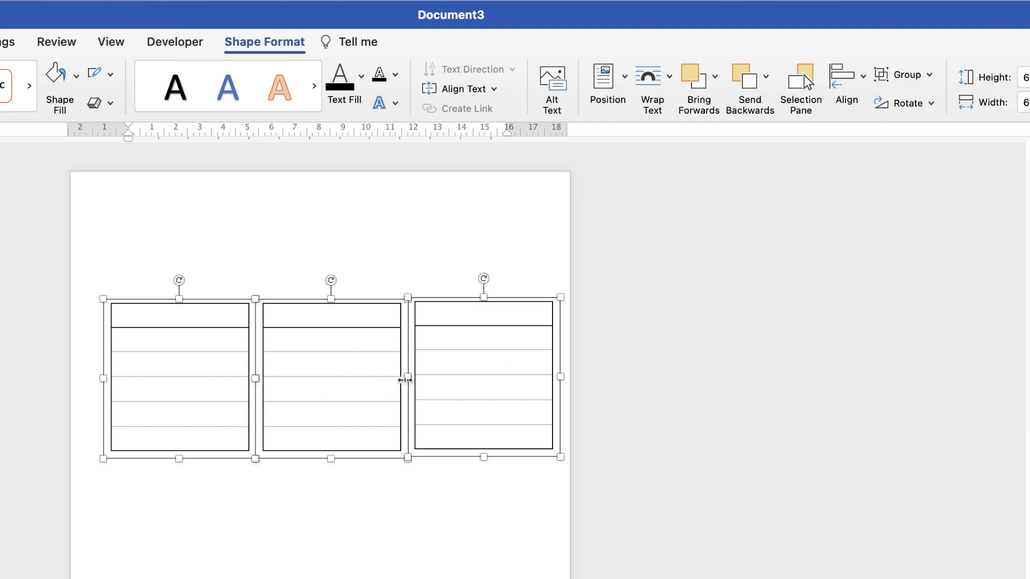
Align the three boxes to the top and group them into one object
click(863, 77)
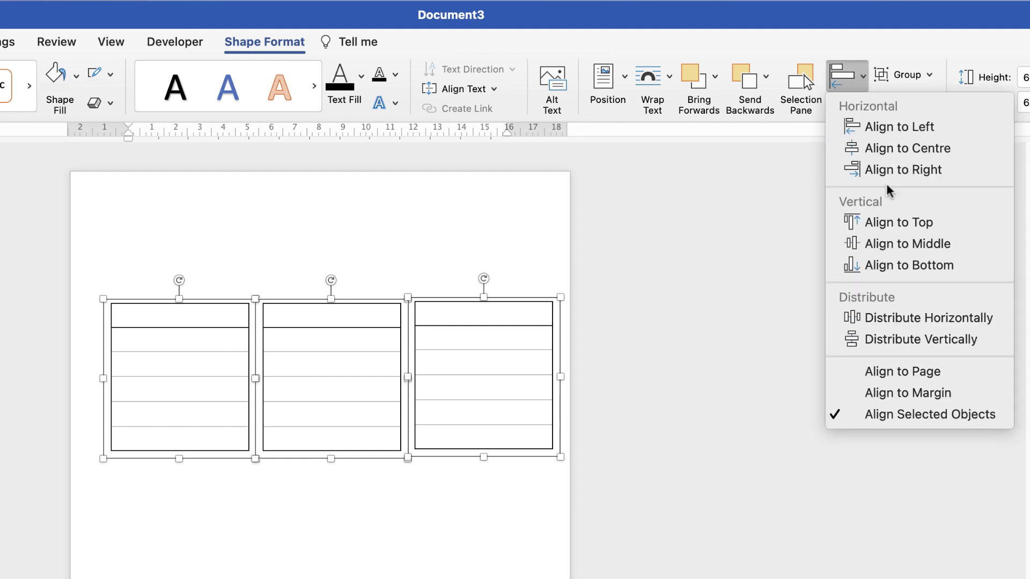
click(883, 227)
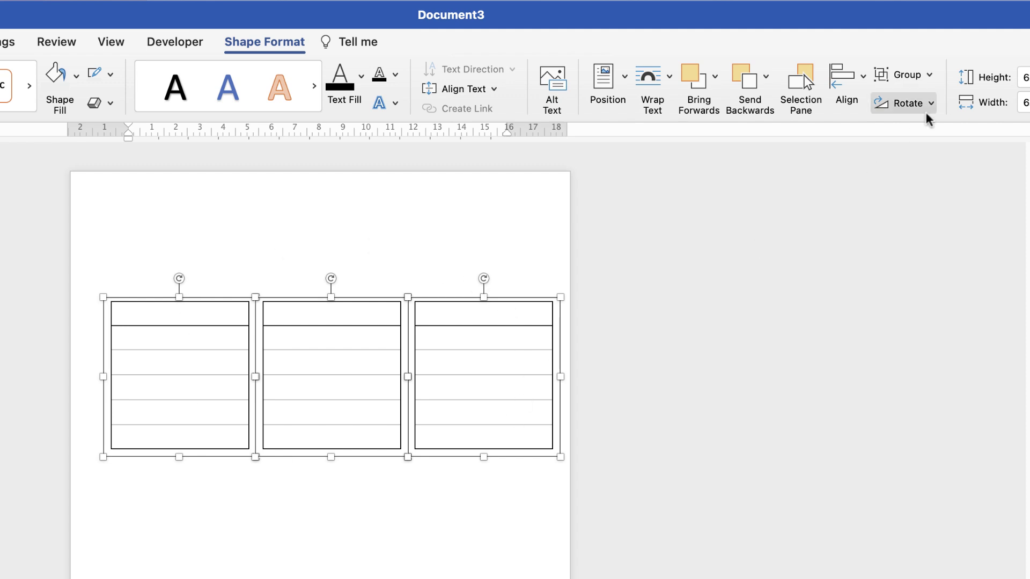
click(931, 76)
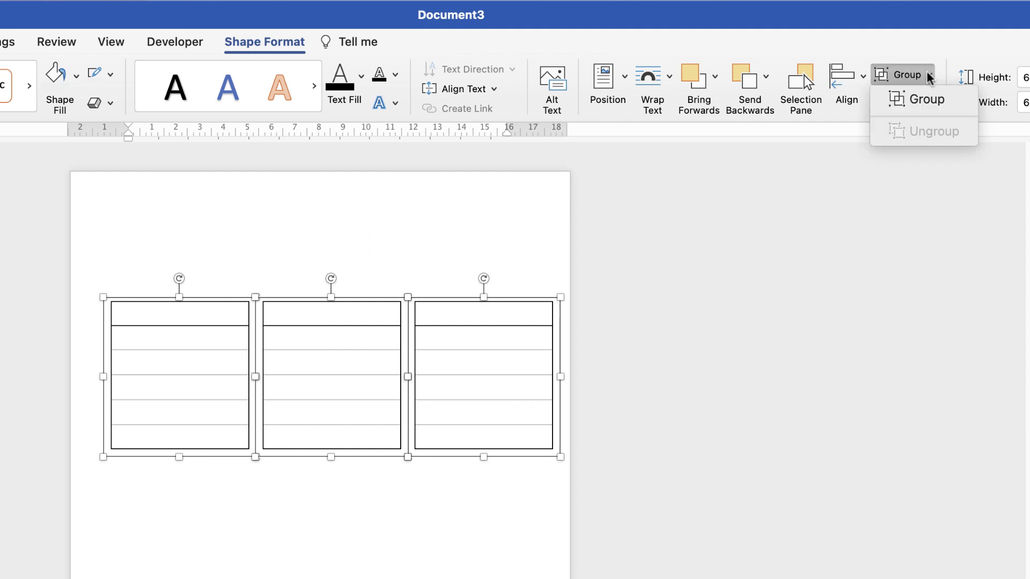
click(916, 98)
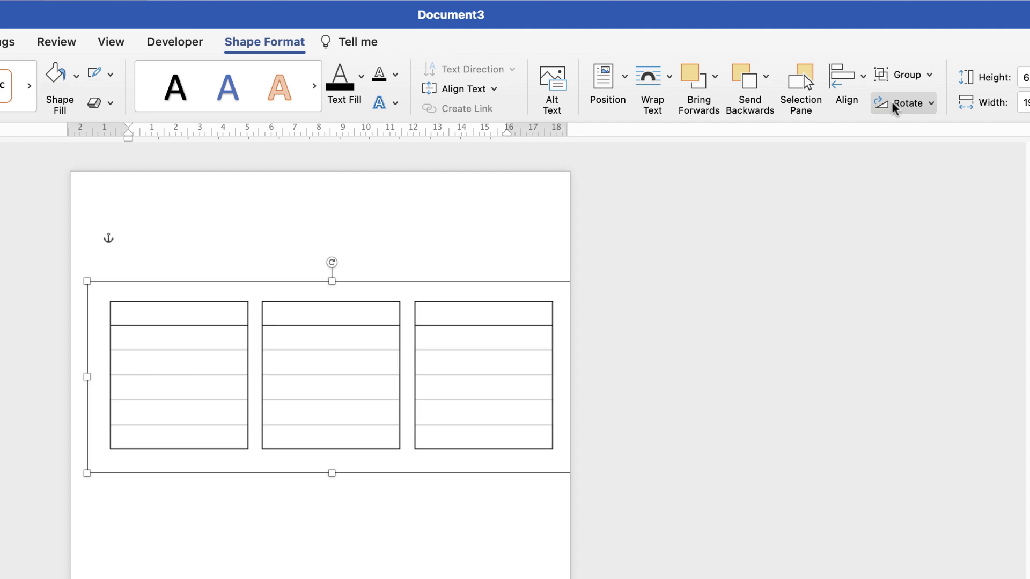
Move the grouped row of three boxes higher on the page
drag(372, 399, 366, 339)
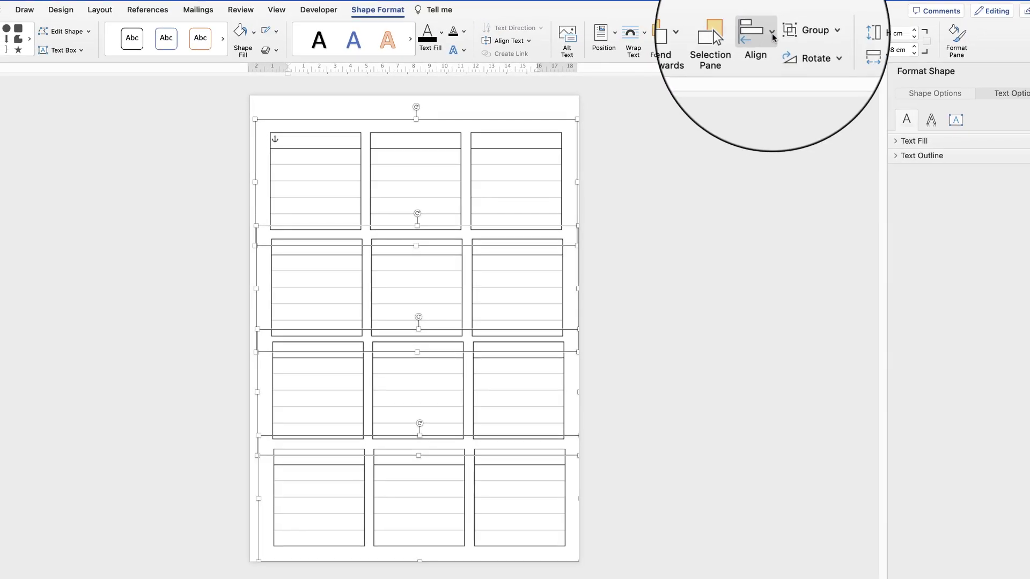
Distribute the four rows vertically and align them on their left edges
click(772, 36)
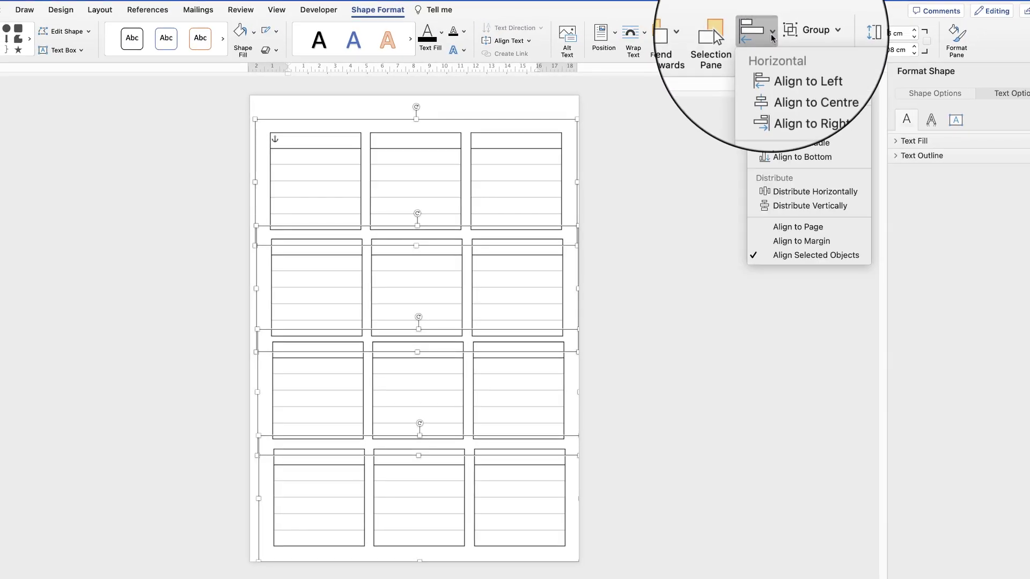
click(779, 209)
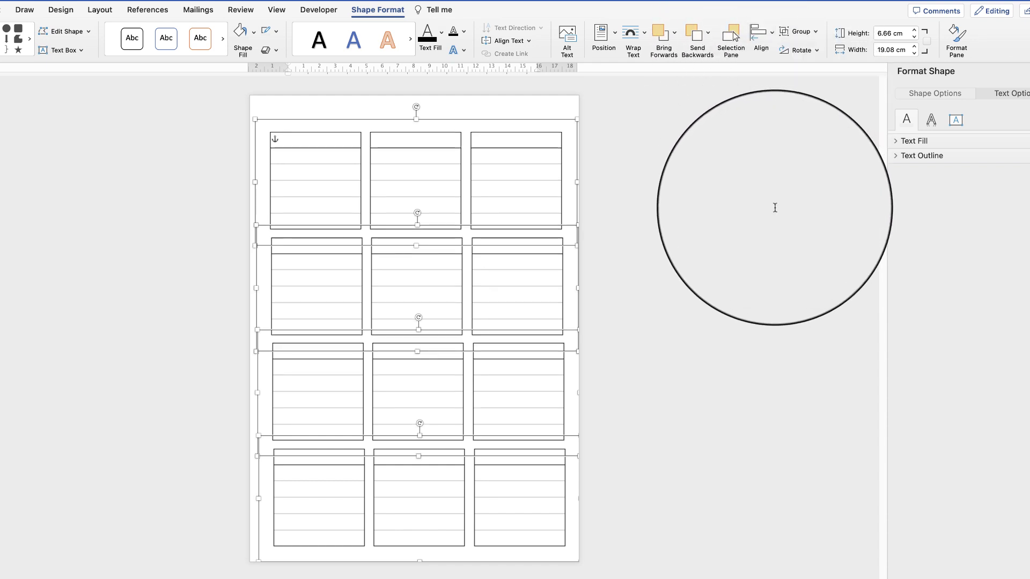
click(763, 34)
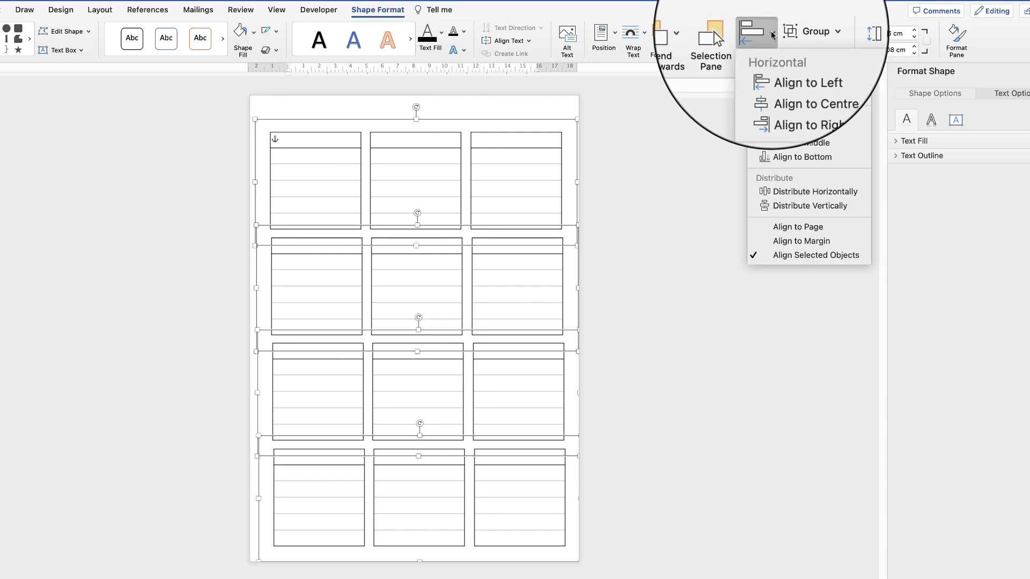
click(767, 66)
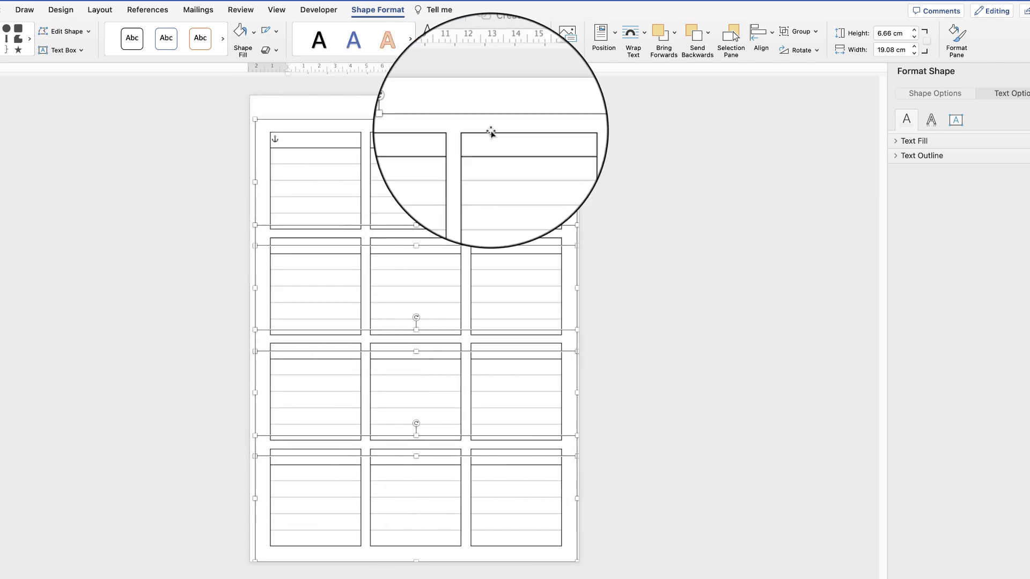
Group the four rows into one grid and move it up and right
click(817, 34)
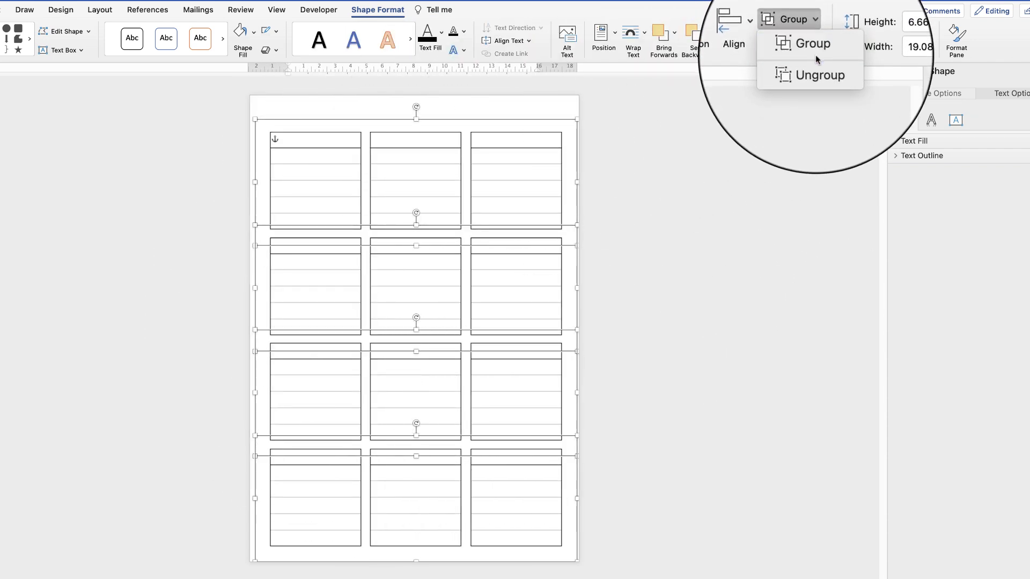
click(814, 46)
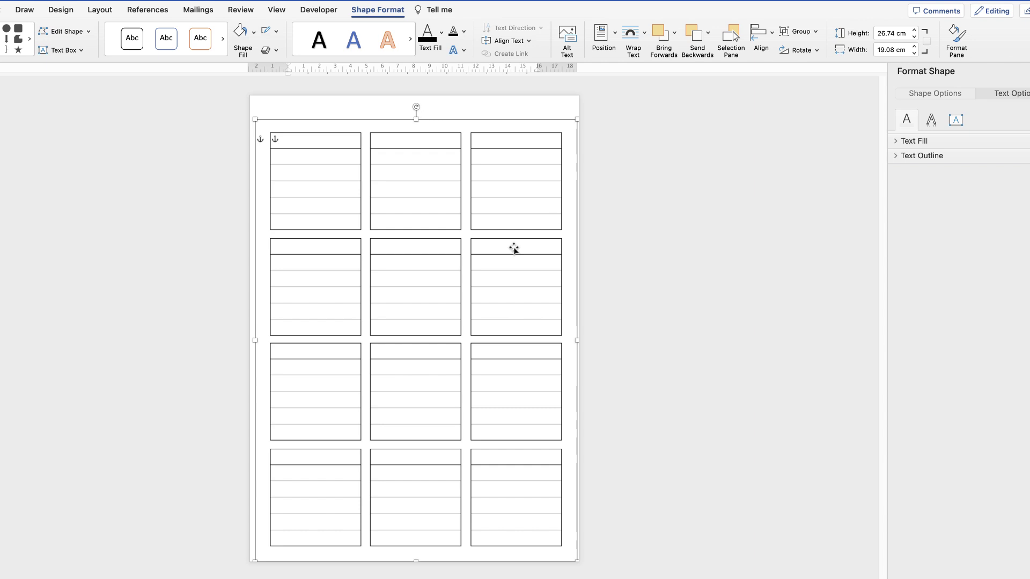
drag(465, 291, 490, 293)
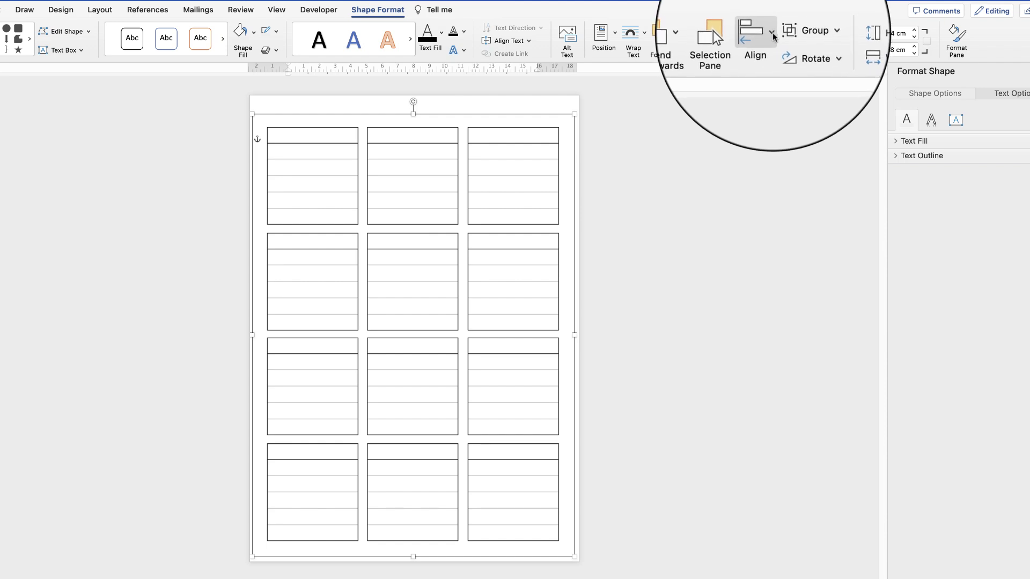
Centre the grid horizontally on the page and nudge it slightly lower
click(754, 44)
click(773, 80)
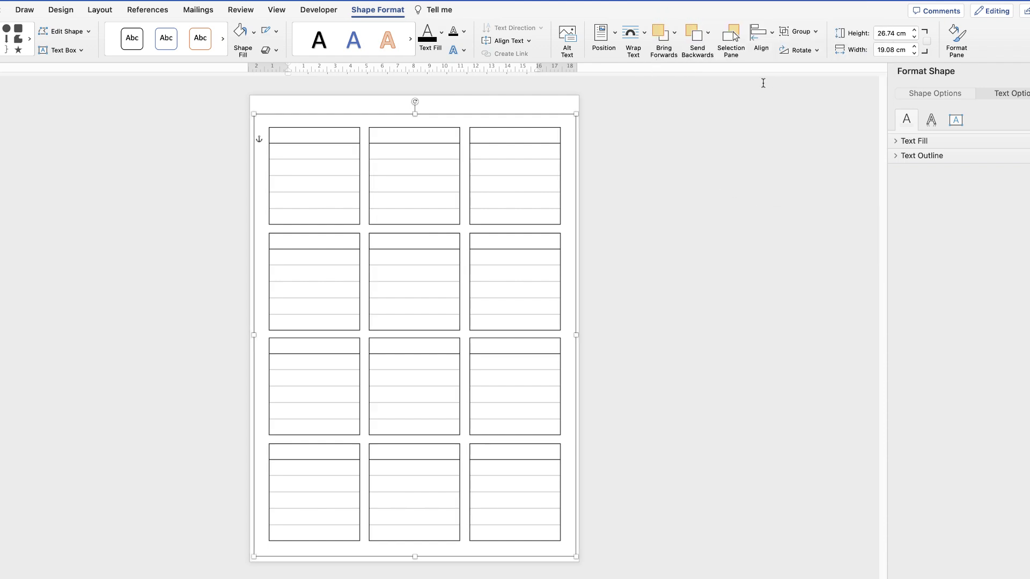
key(Down)
key(Down)
key(Up)
key(Up)
key(Down)
key(Down)
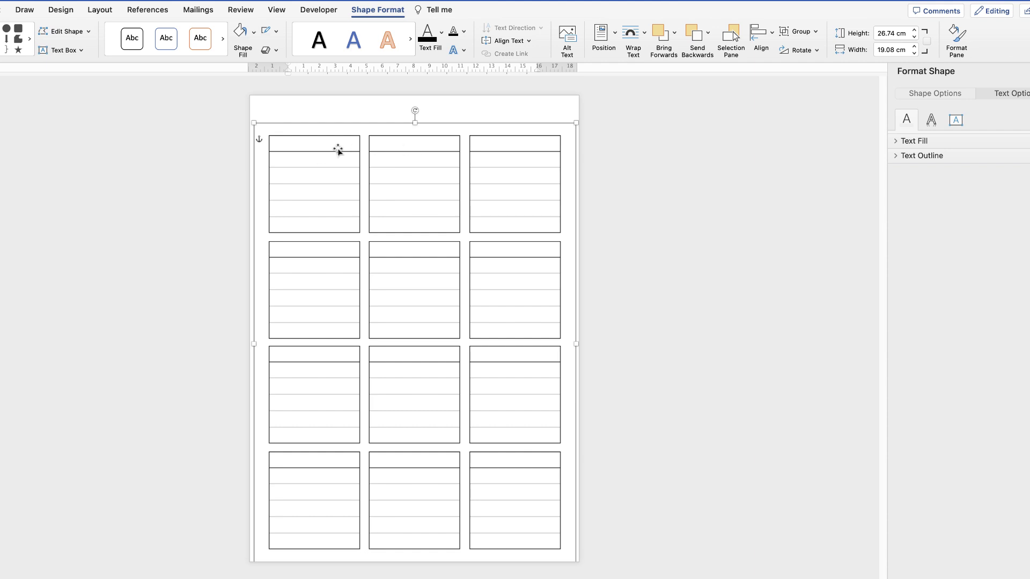
Ungroup the grid twice into twelve separate boxes, then select the first box
click(799, 31)
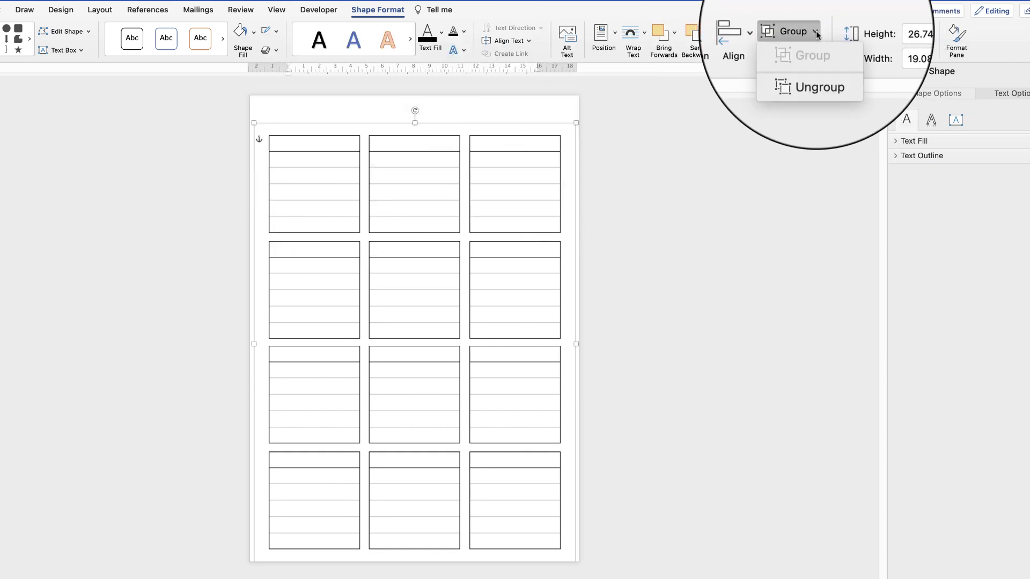
click(818, 78)
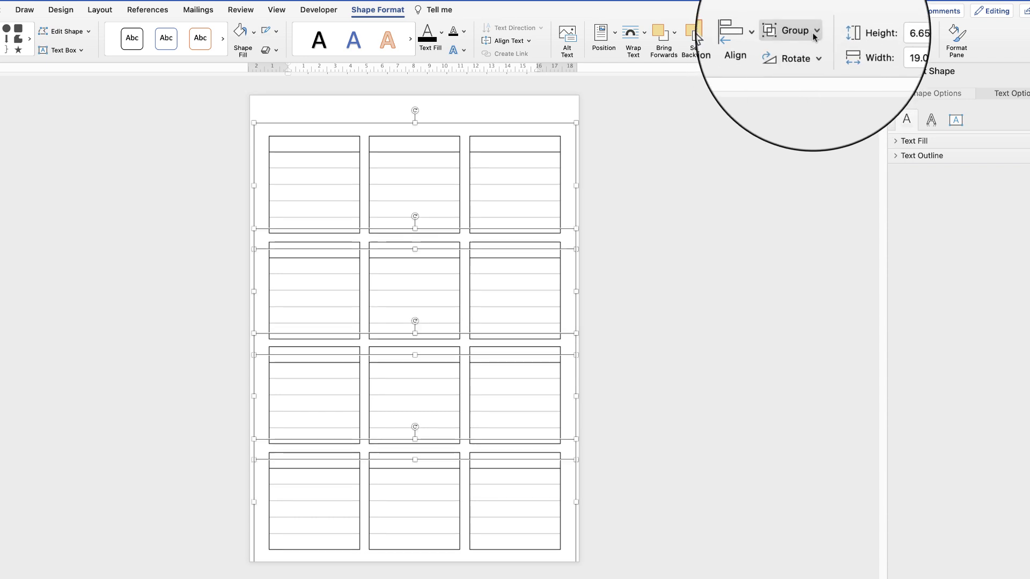
click(816, 32)
click(805, 68)
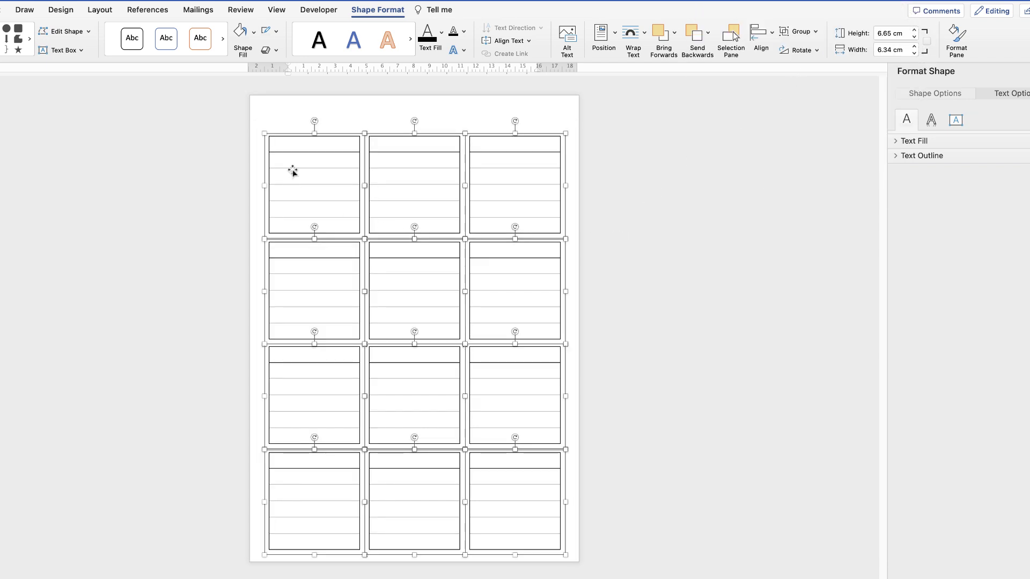
click(612, 183)
click(312, 145)
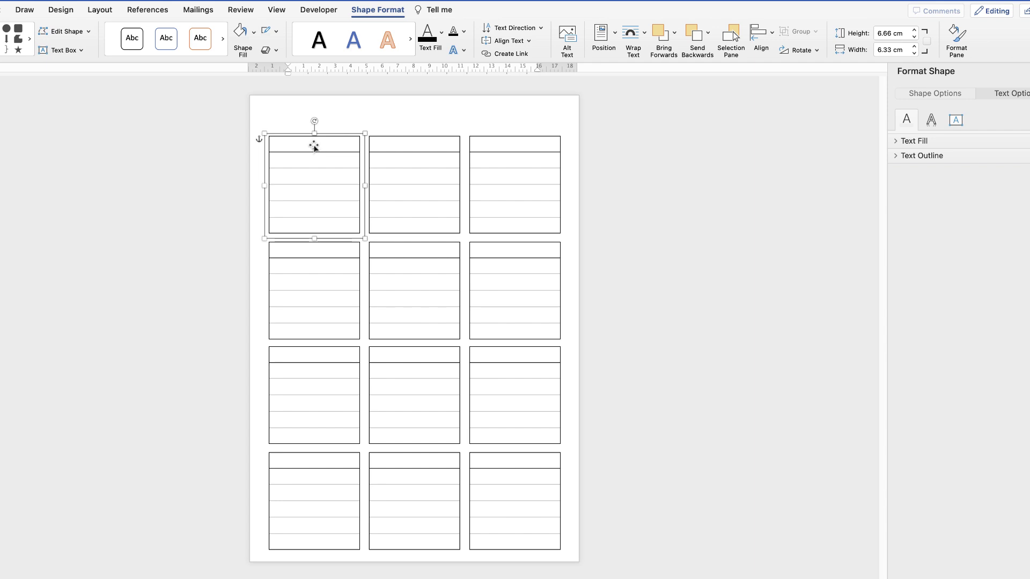
Fill in the box headers FEBRUARY, MARCH, APRIL, MAY and JUNE across the top two rows
click(314, 147)
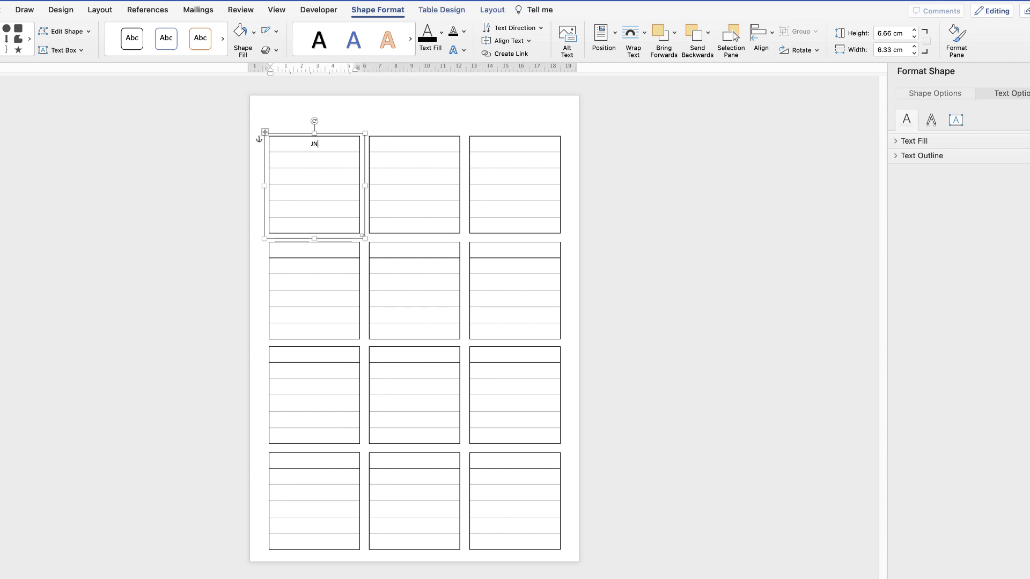
click(414, 144)
text(FEBRUARY)
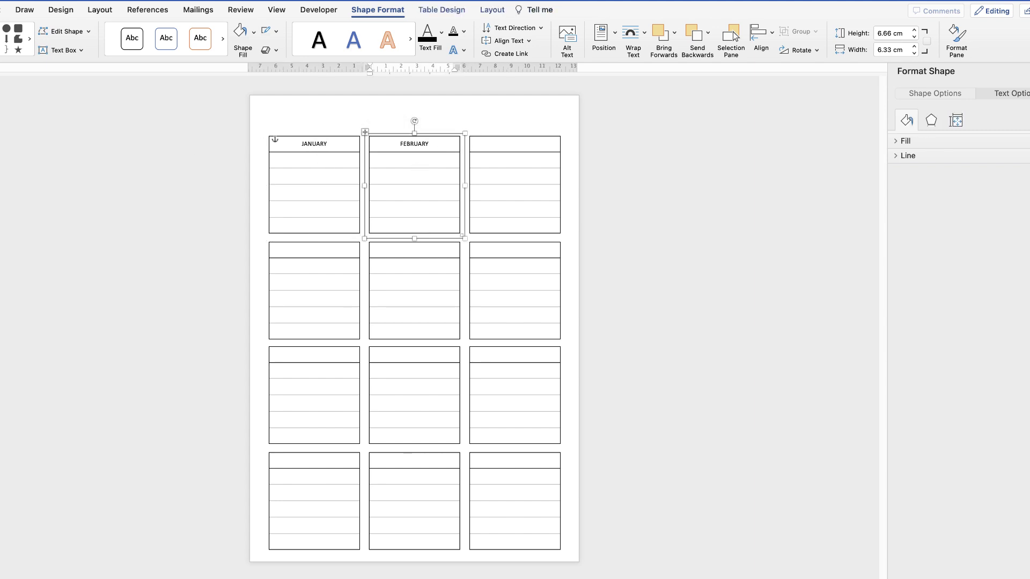
click(514, 144)
text(MARCH)
click(314, 250)
text(APRIL)
click(414, 250)
text(MAY)
click(514, 250)
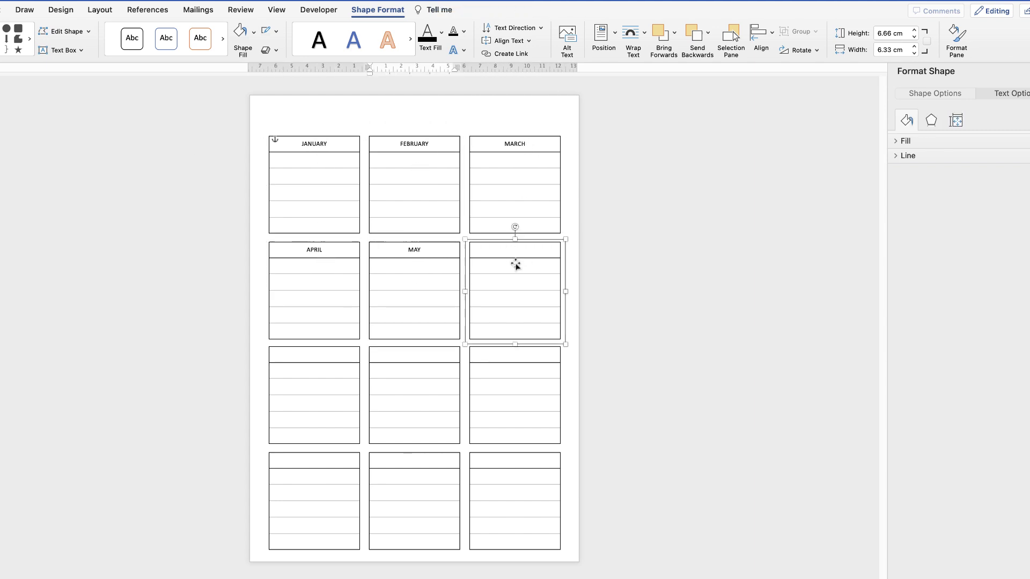
text(JUNE)
Label the bottom two rows JULY through DECEMBER, then deselect the boxes
click(314, 355)
text(JULY)
click(414, 354)
text(AUGUST)
click(515, 355)
text(SEPTEMBER)
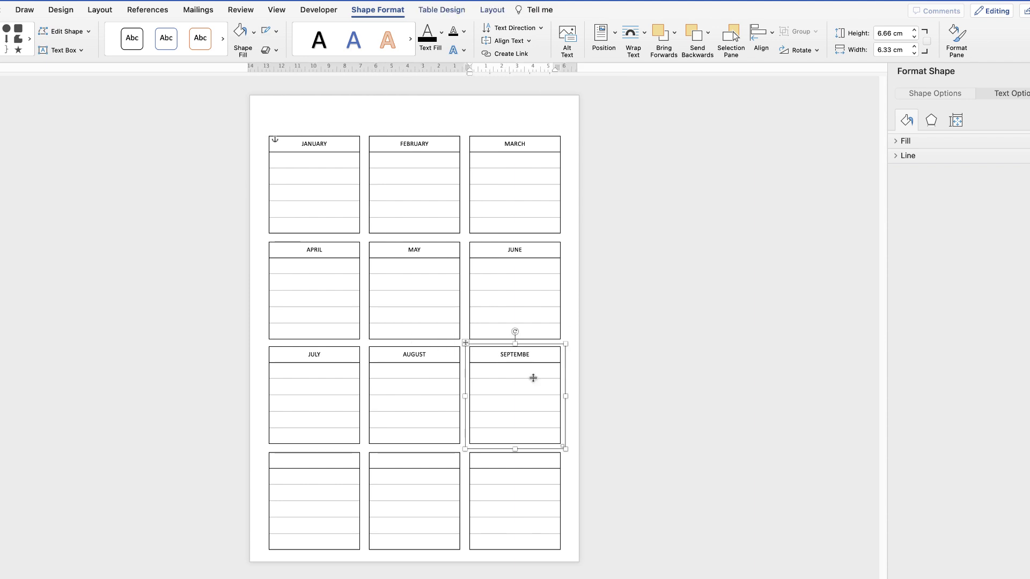
click(314, 461)
text(OCTOBER)
click(415, 460)
text(NOVEMBER)
click(514, 461)
text(DECEMBER)
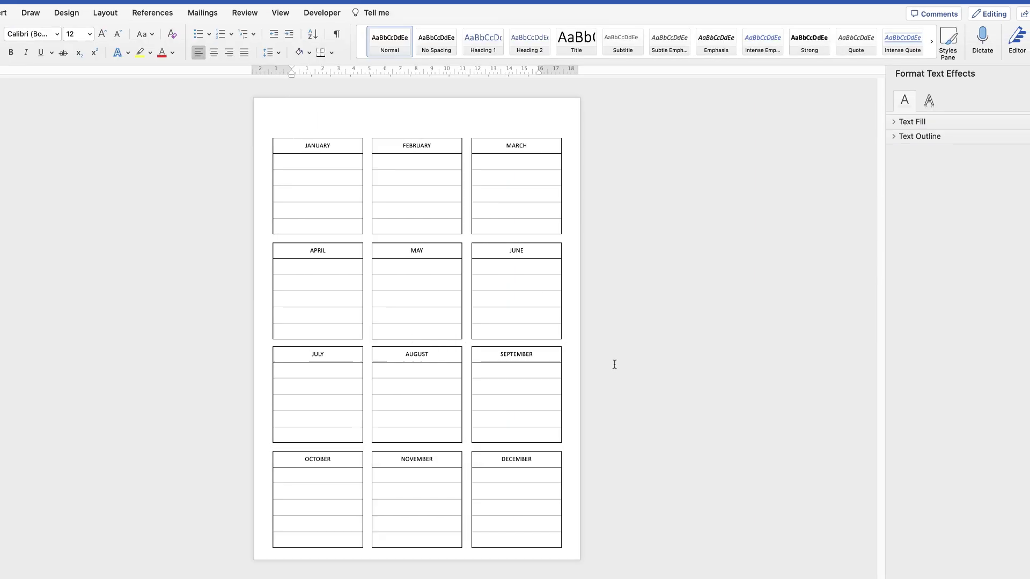
click(620, 368)
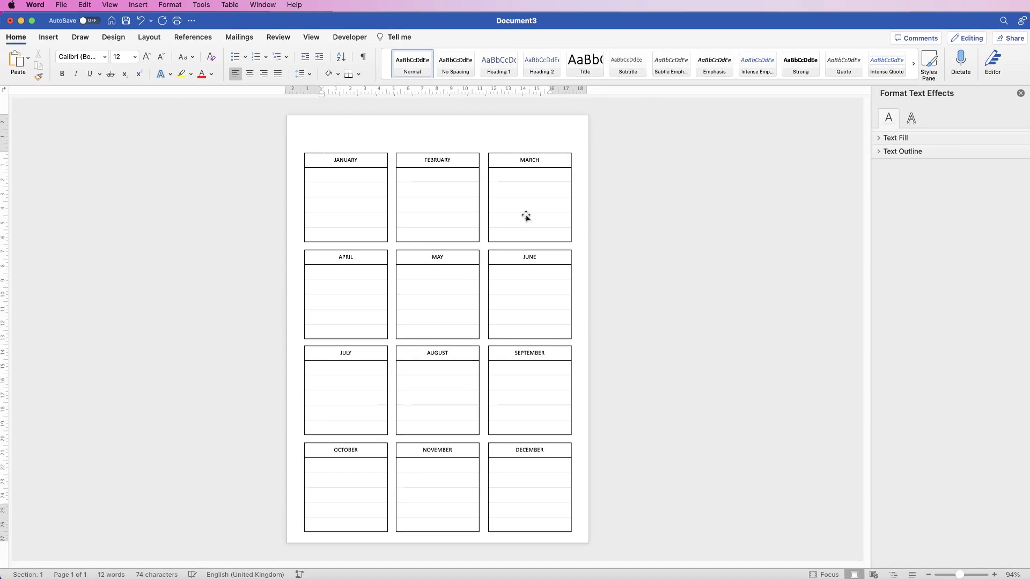
Select the six month boxes JANUARY through JUNE together
click(526, 216)
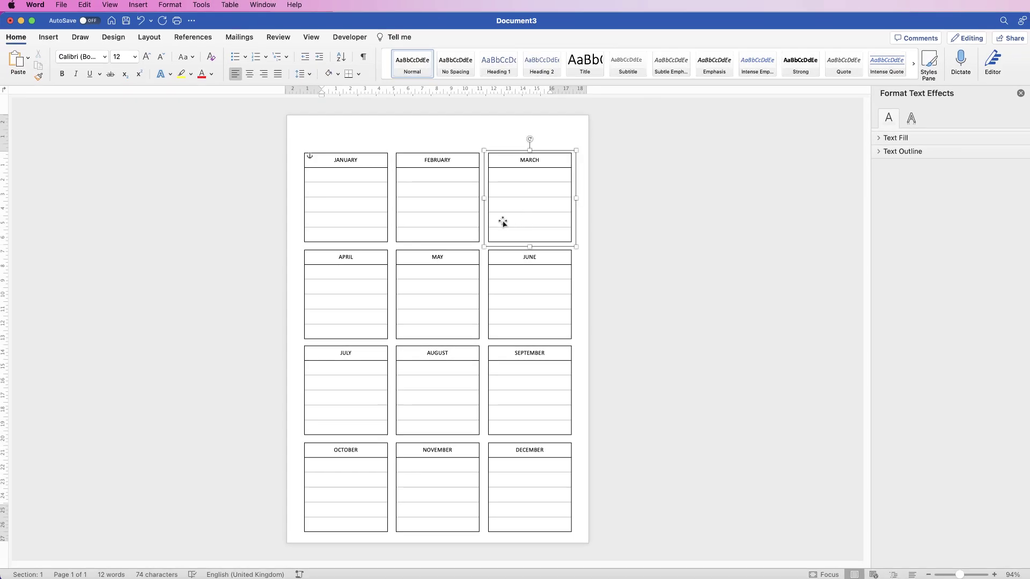
shift+click(424, 205)
shift+click(359, 217)
shift+click(354, 288)
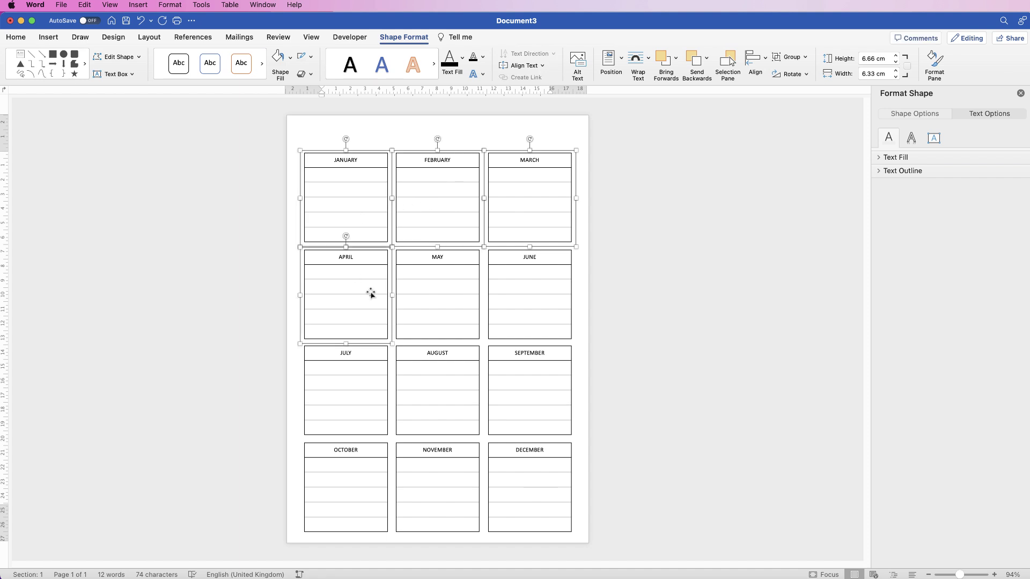
shift+click(426, 295)
shift+click(504, 300)
Add the JULY–DECEMBER boxes to the selection and group all twelve into one object
shift+click(514, 386)
shift+click(444, 388)
shift+click(387, 387)
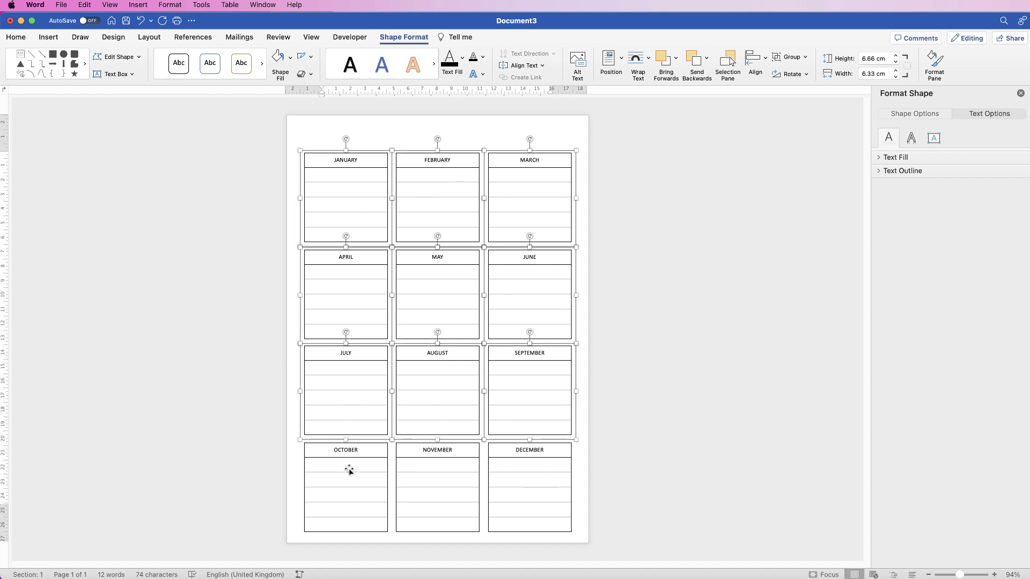
shift+click(348, 471)
shift+click(431, 477)
shift+click(537, 484)
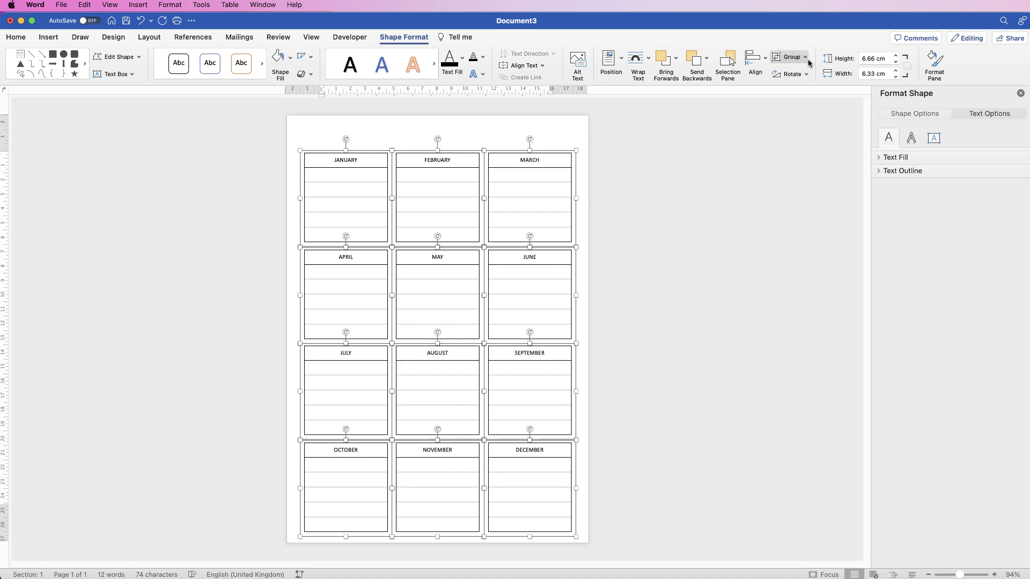
click(791, 57)
click(786, 72)
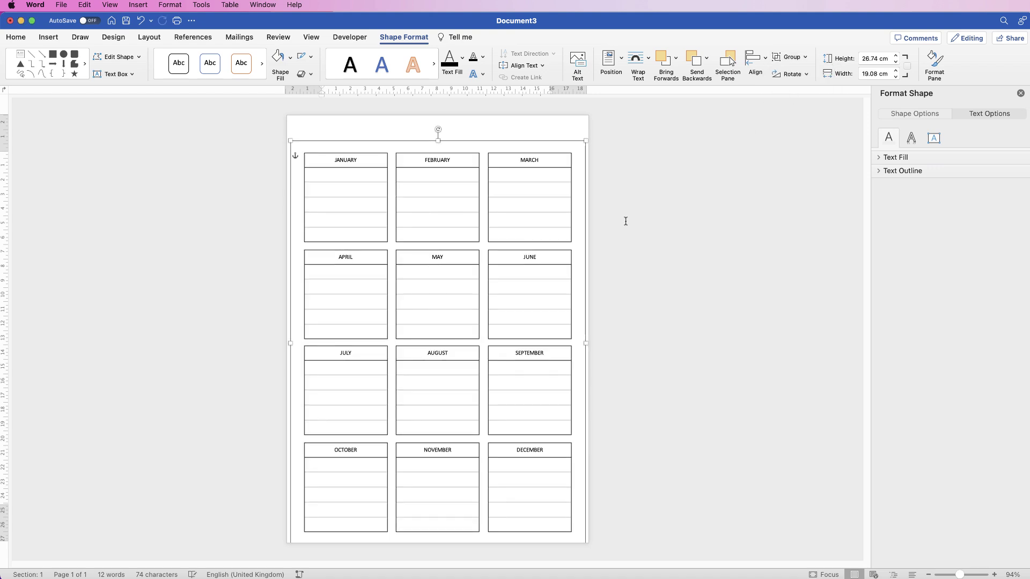
click(466, 124)
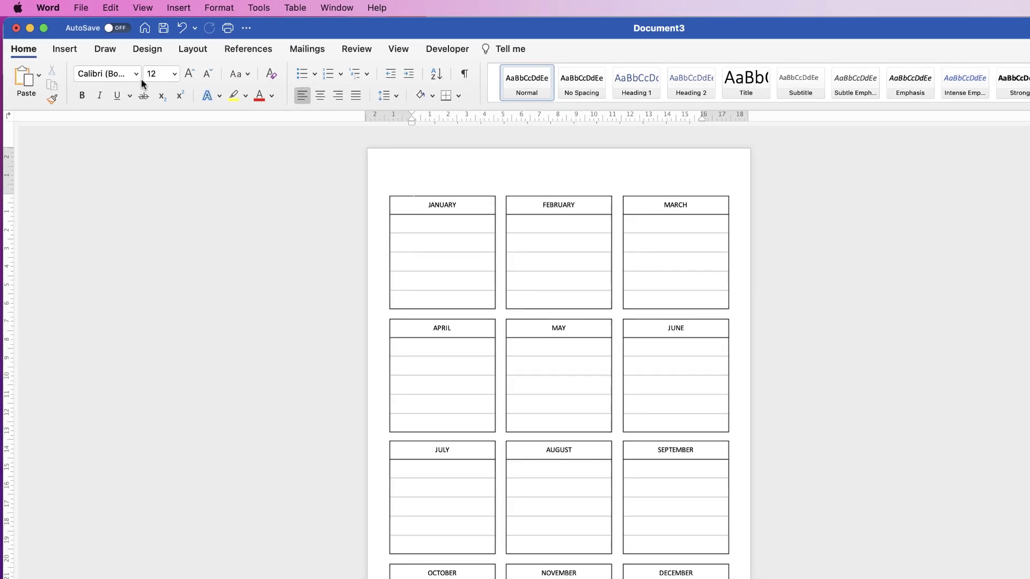
Draw a wide horizontal text box above the month grid reading ANNUAL PLANNER, and select its text
click(64, 51)
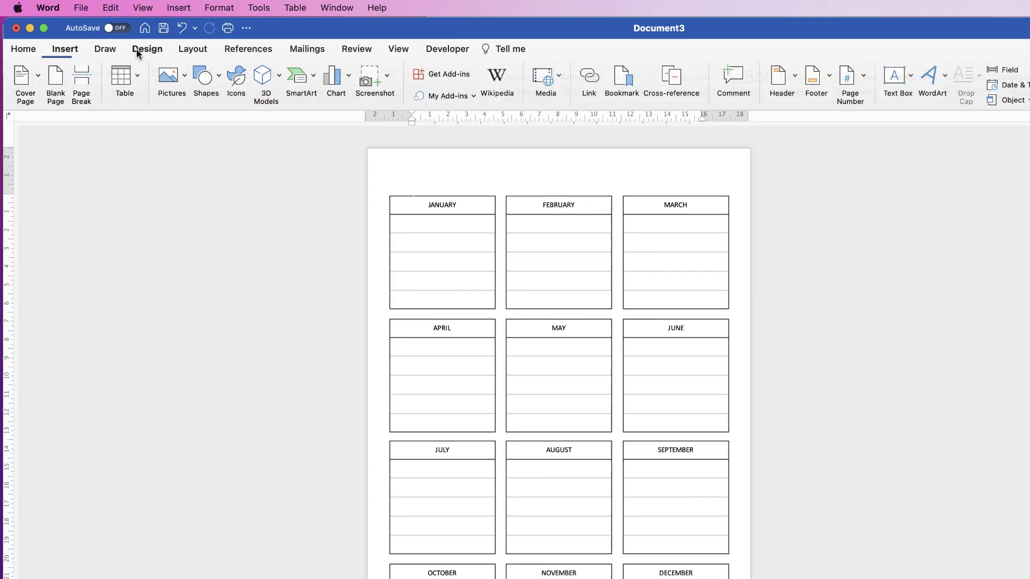
click(911, 78)
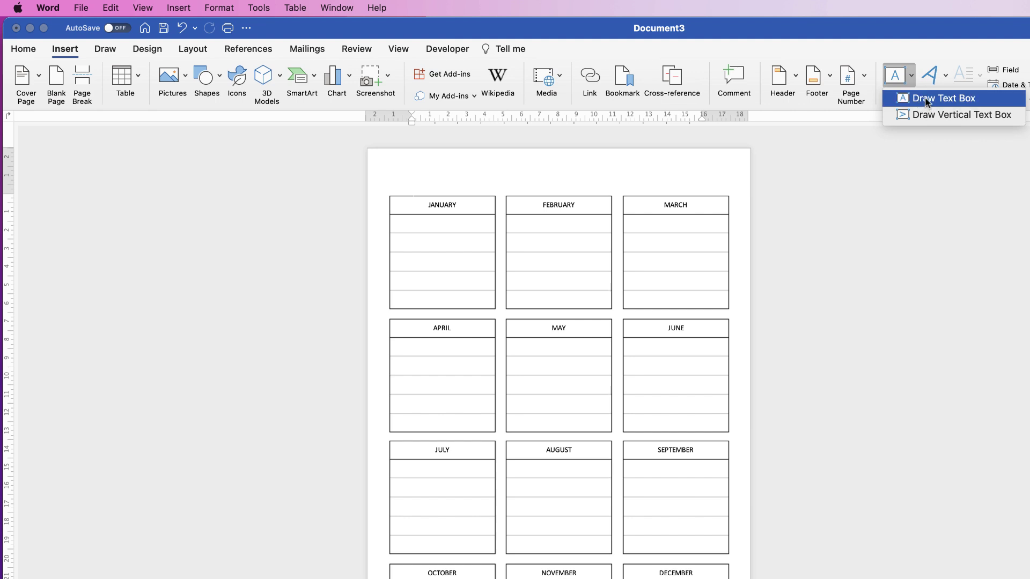
click(926, 102)
mouse_move(412, 158)
mouse_down()
mouse_move(415, 182)
mouse_move(703, 190)
mouse_up()
drag(526, 179, 526, 179)
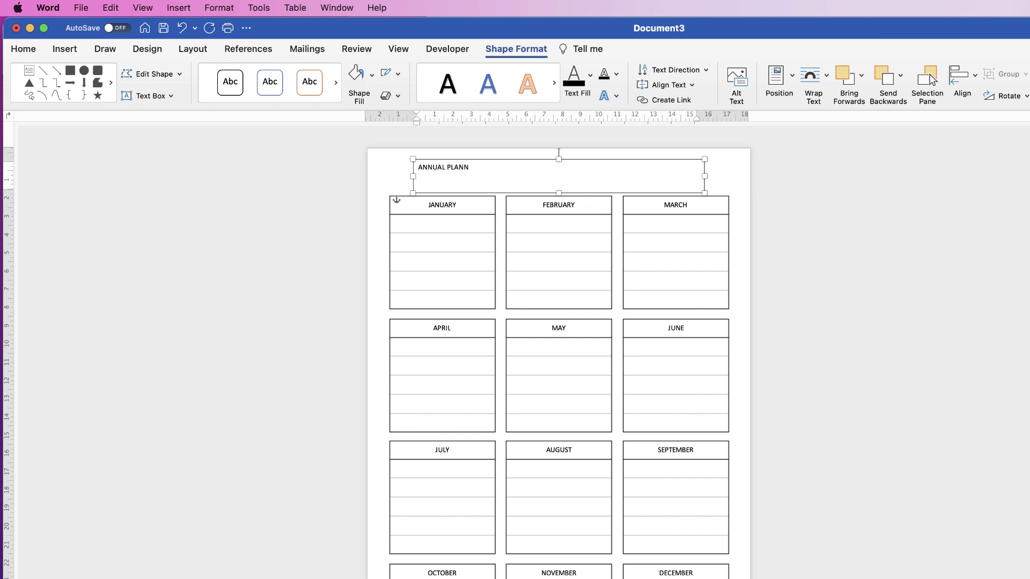
drag(495, 177, 424, 166)
click(24, 52)
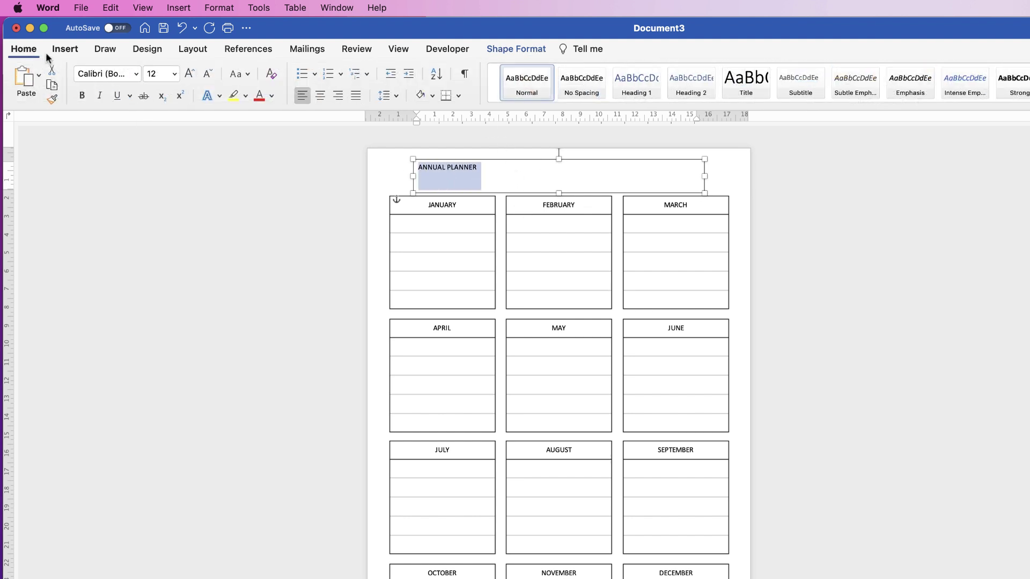
Enlarge the ANNUAL PLANNER title to 24 pt and set its font to Helvetica
click(189, 73)
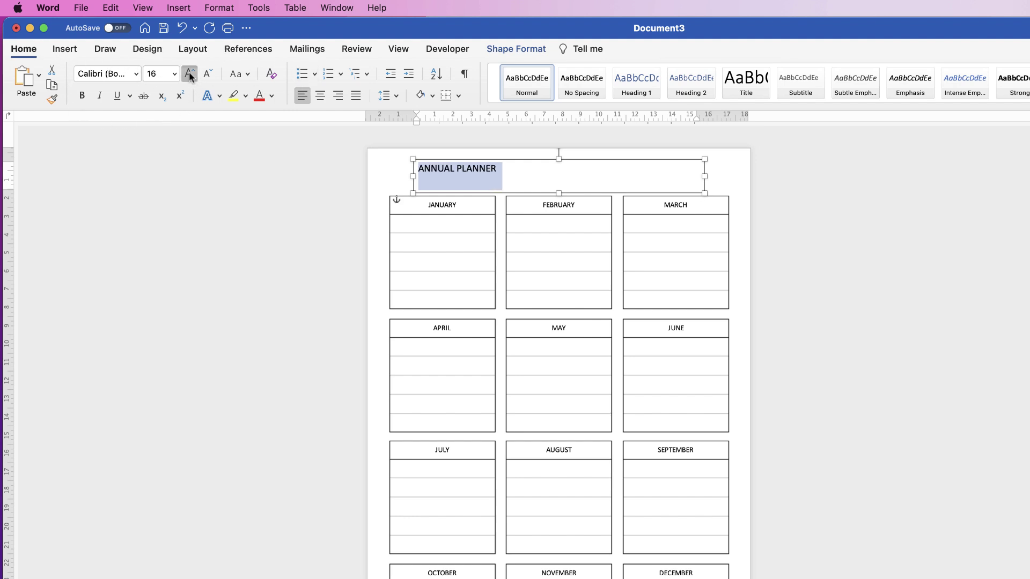
click(189, 72)
click(189, 71)
click(188, 71)
click(188, 71)
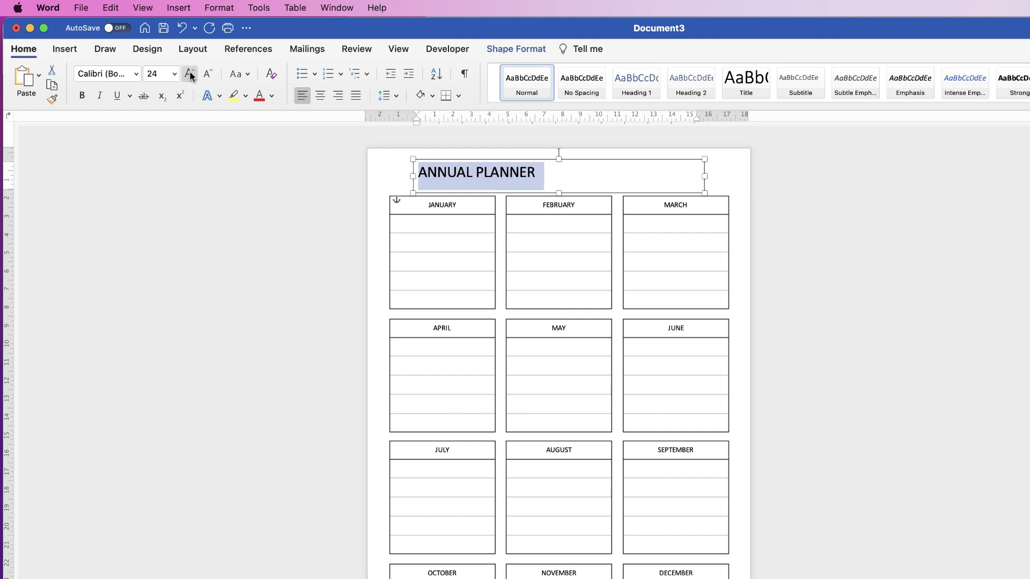
click(135, 74)
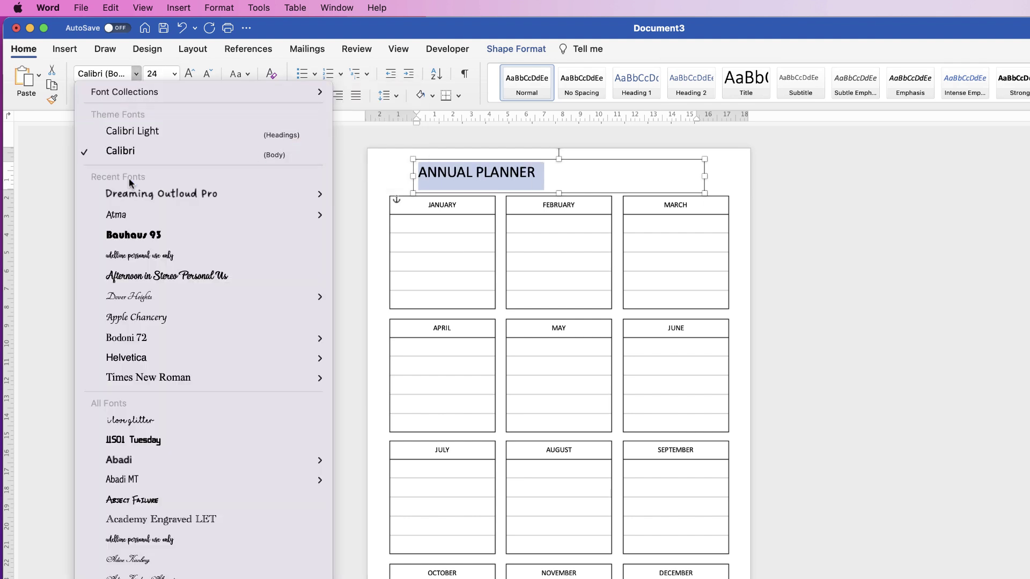
click(118, 358)
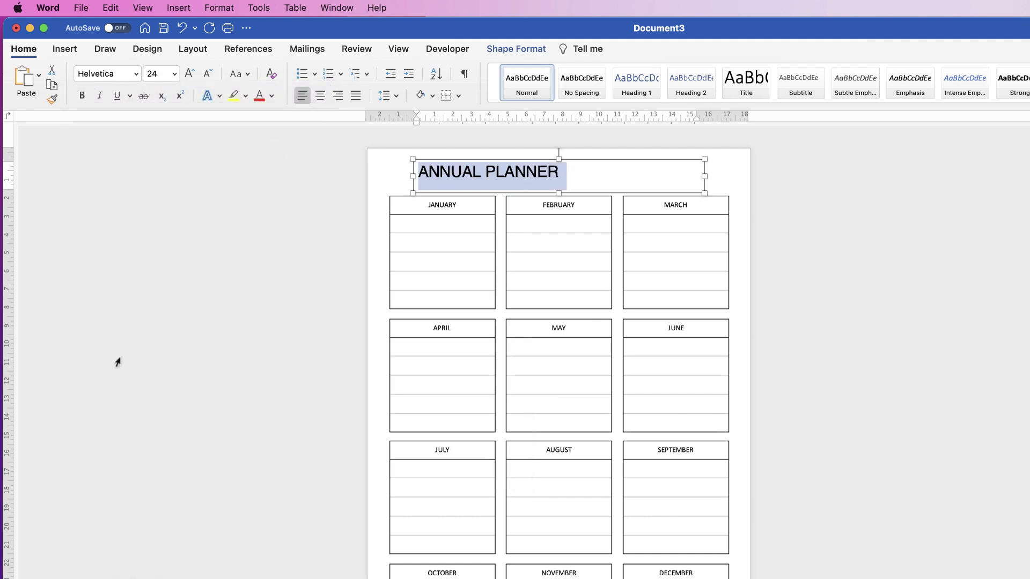
Centre and underline the title, increase it to 26 pt, and reselect its text box
click(322, 97)
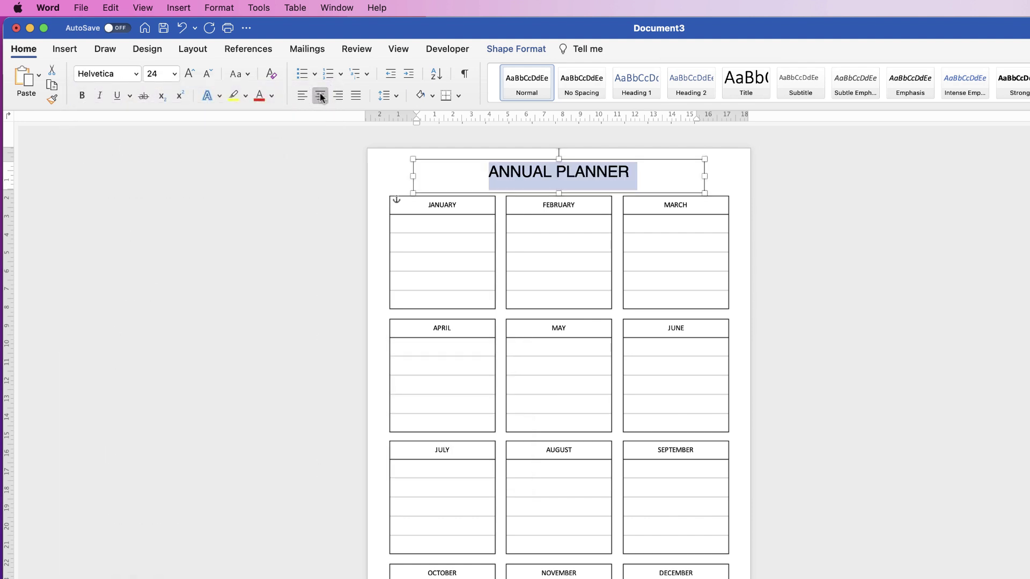
click(117, 97)
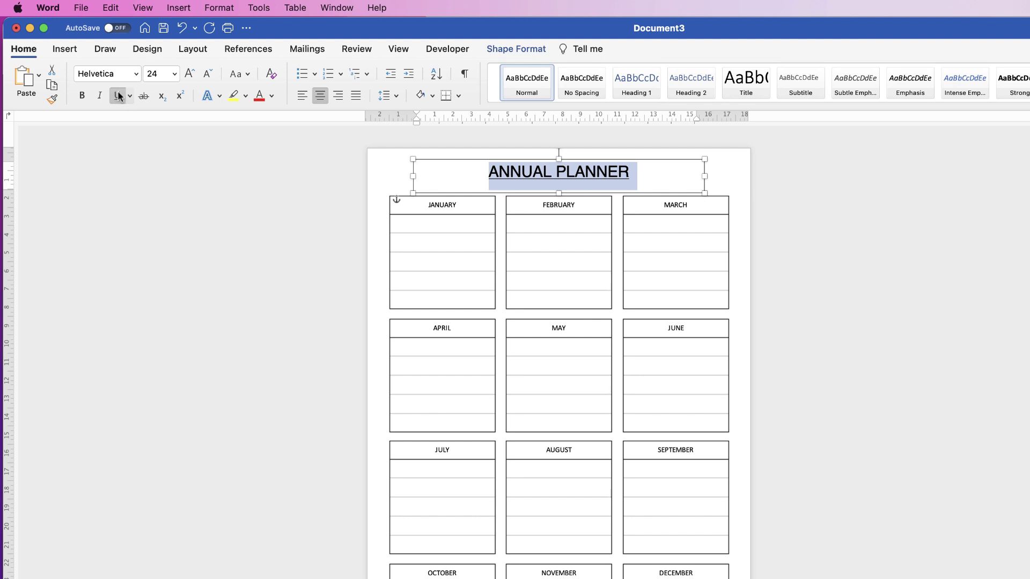
click(189, 75)
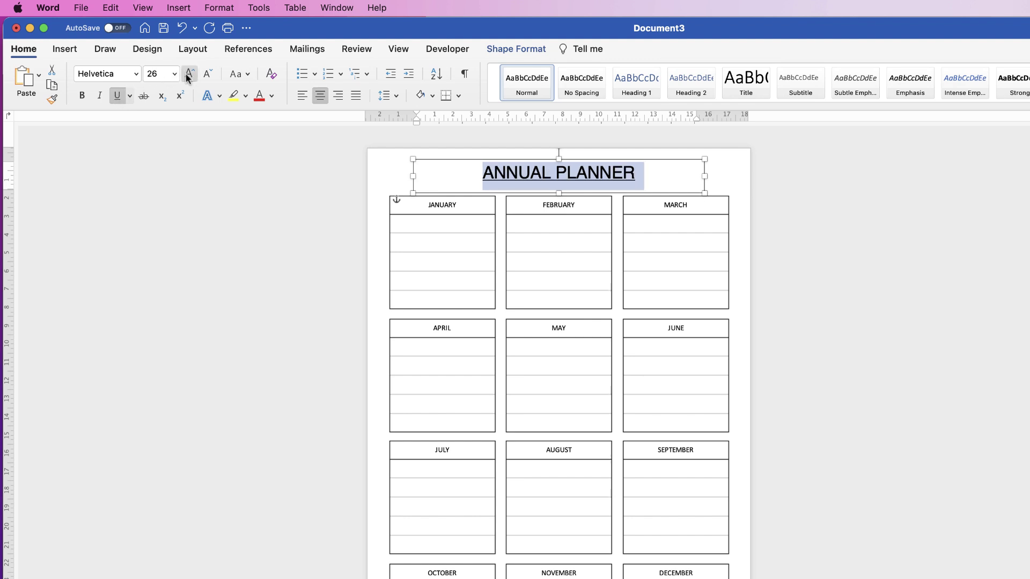
click(722, 174)
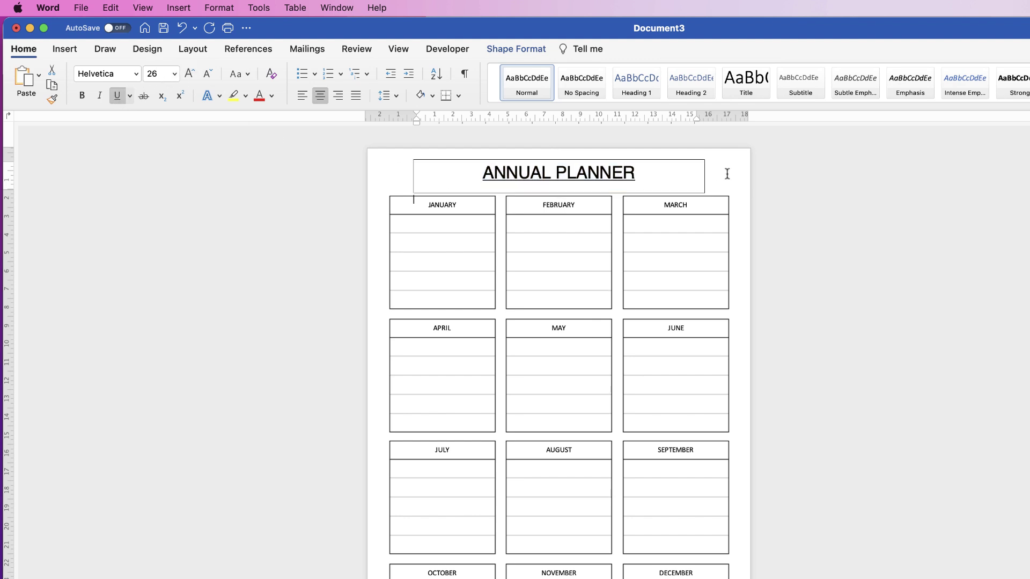
click(652, 172)
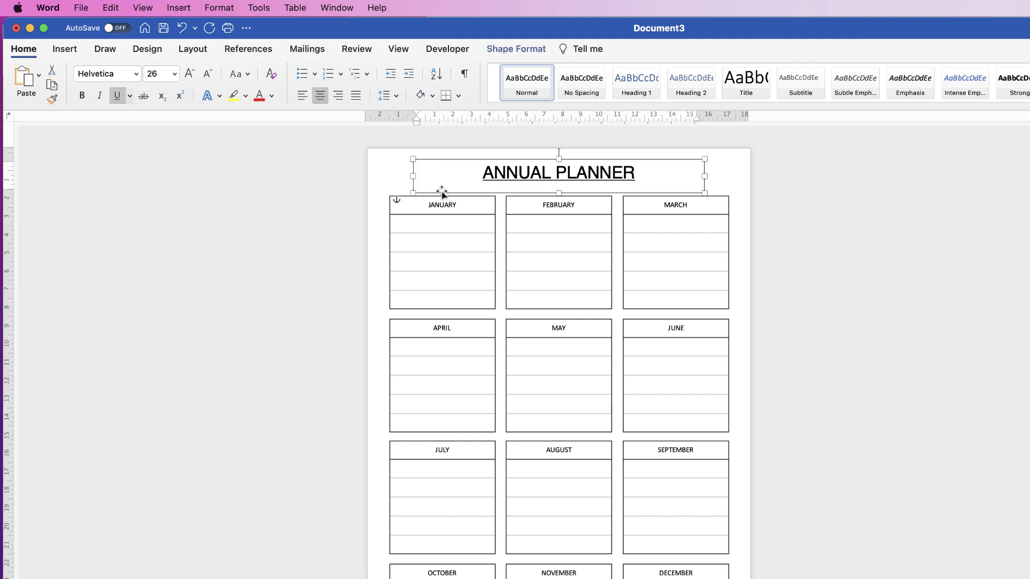
Set the title box's Shape Outline to No Outline
click(528, 47)
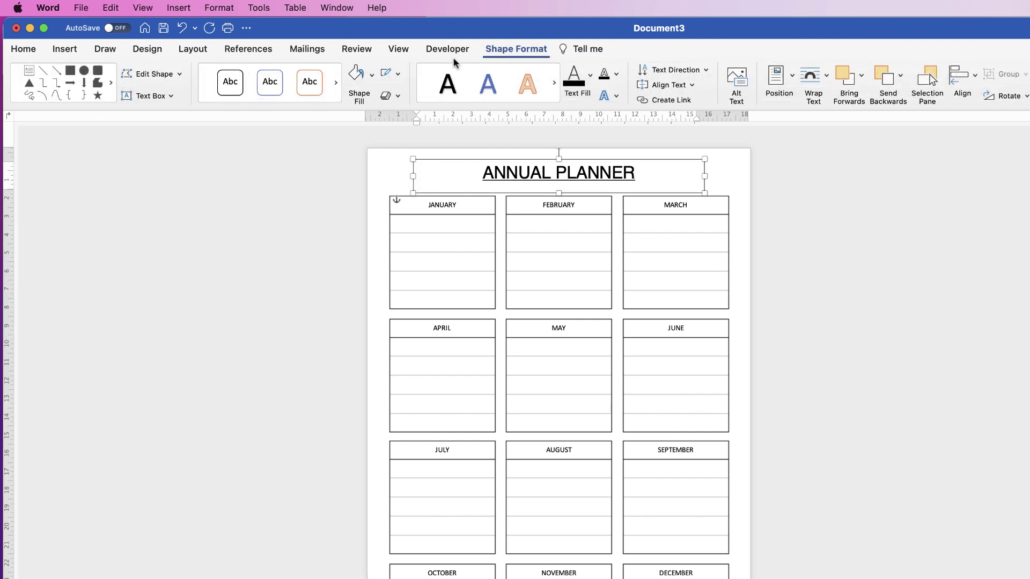
click(398, 75)
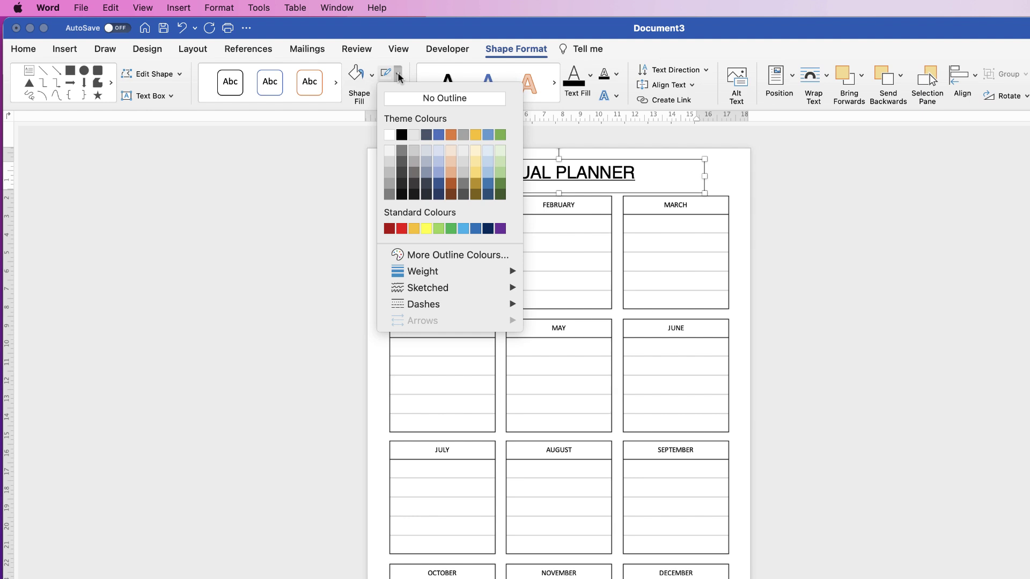
click(404, 99)
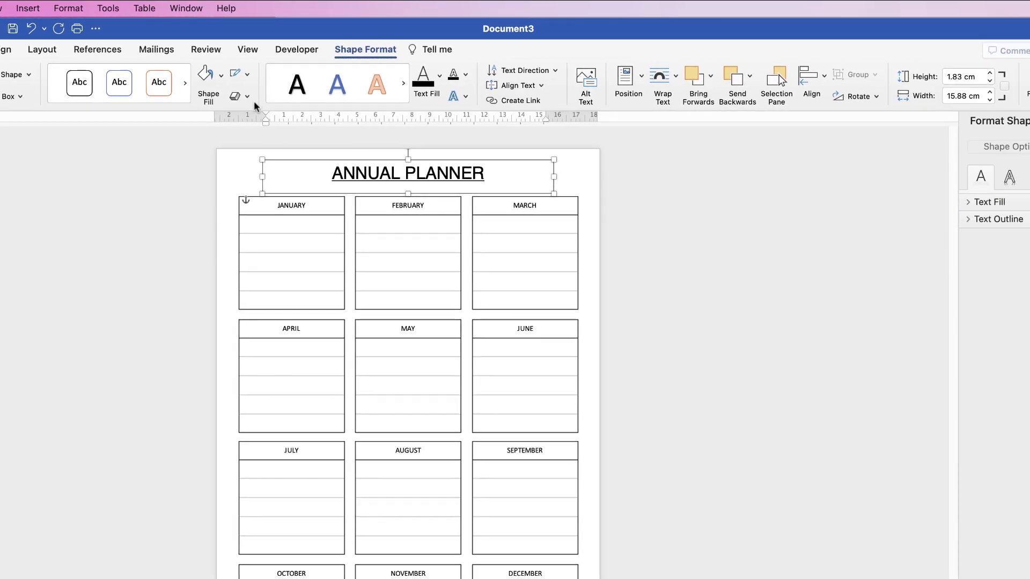
Align the title box to the horizontal centre of the page, then deselect it
click(823, 75)
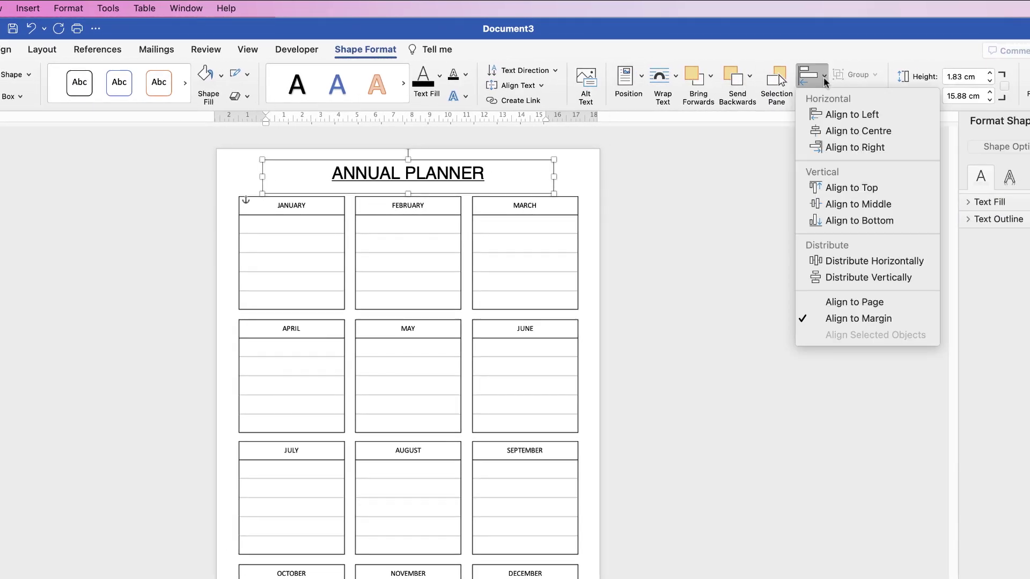
click(832, 131)
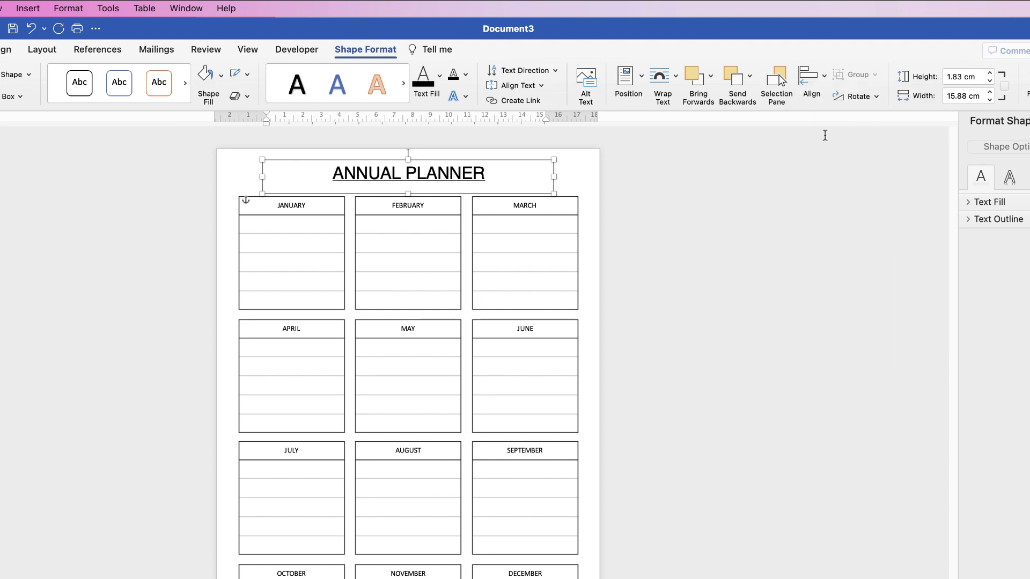
click(612, 294)
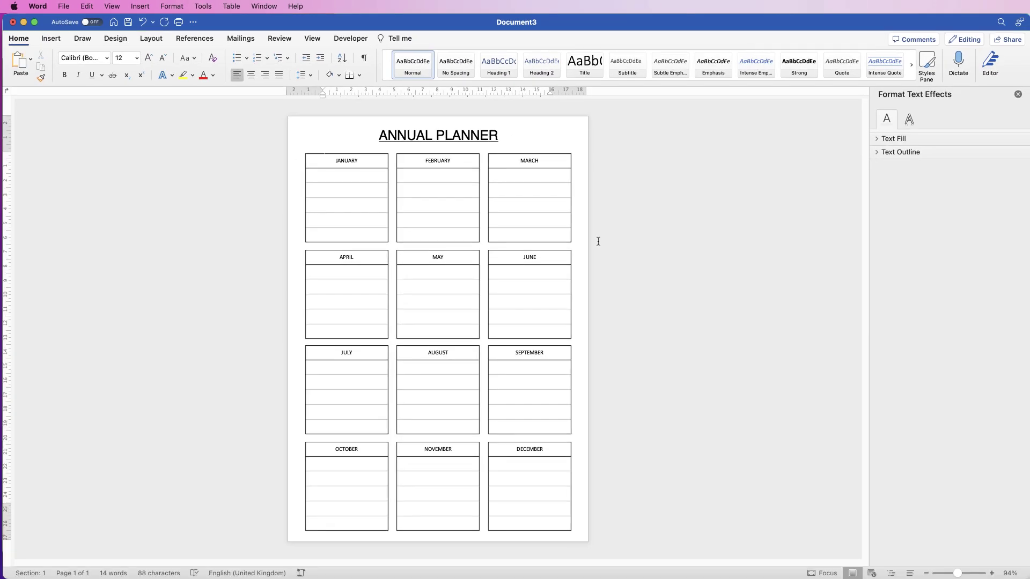